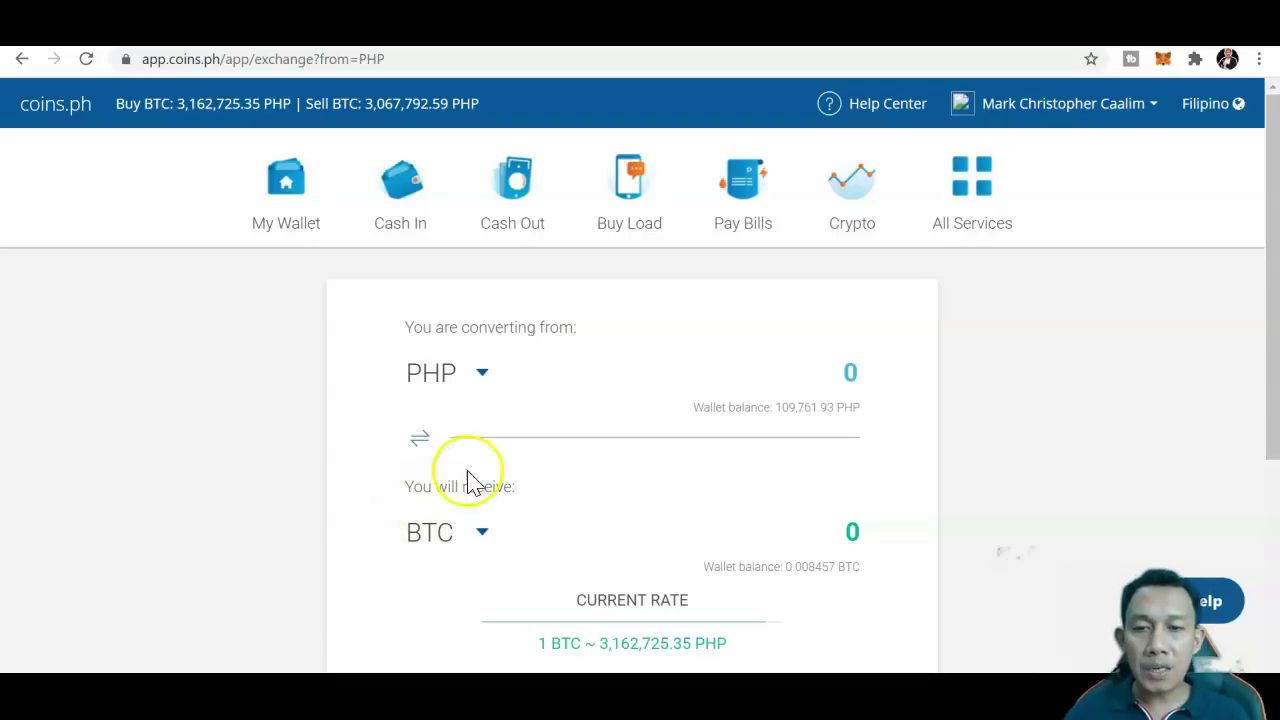
Set the conversion to exchange 10000 PHP into XRP, and go to the wallet overview
{"action": "type", "text": "10000"}
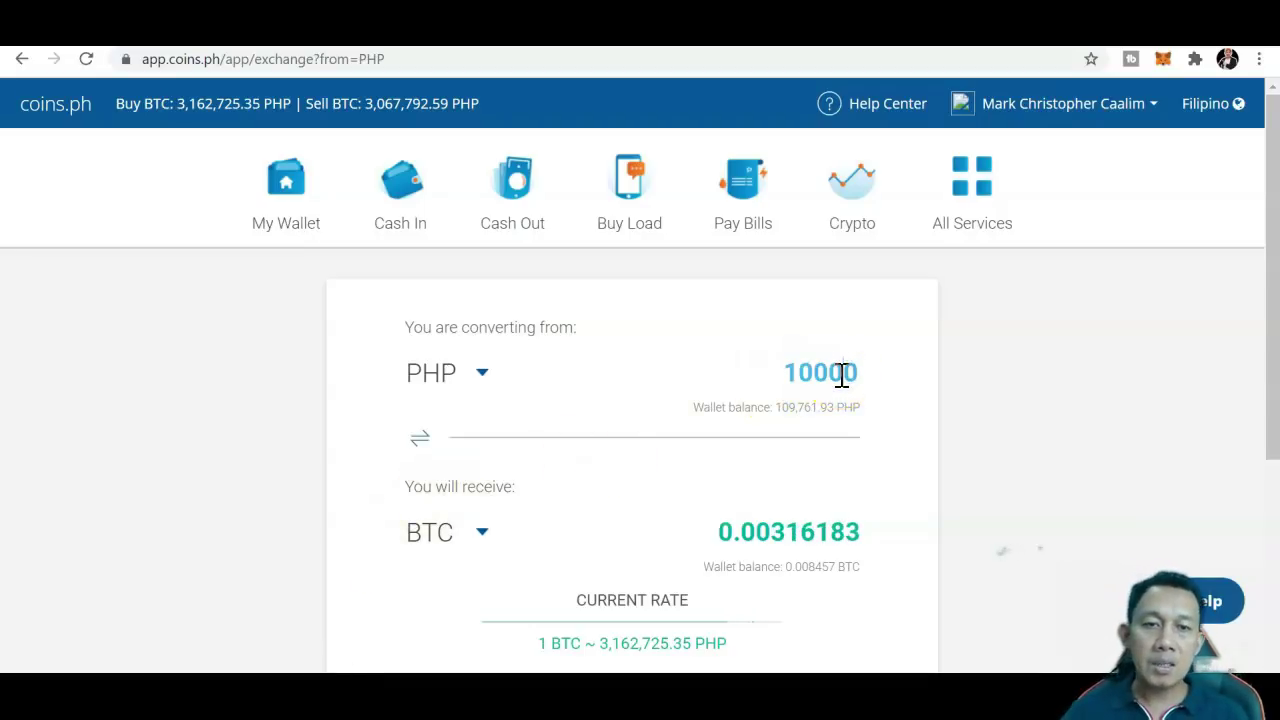
{"action": "key", "text": "BackSpace"}
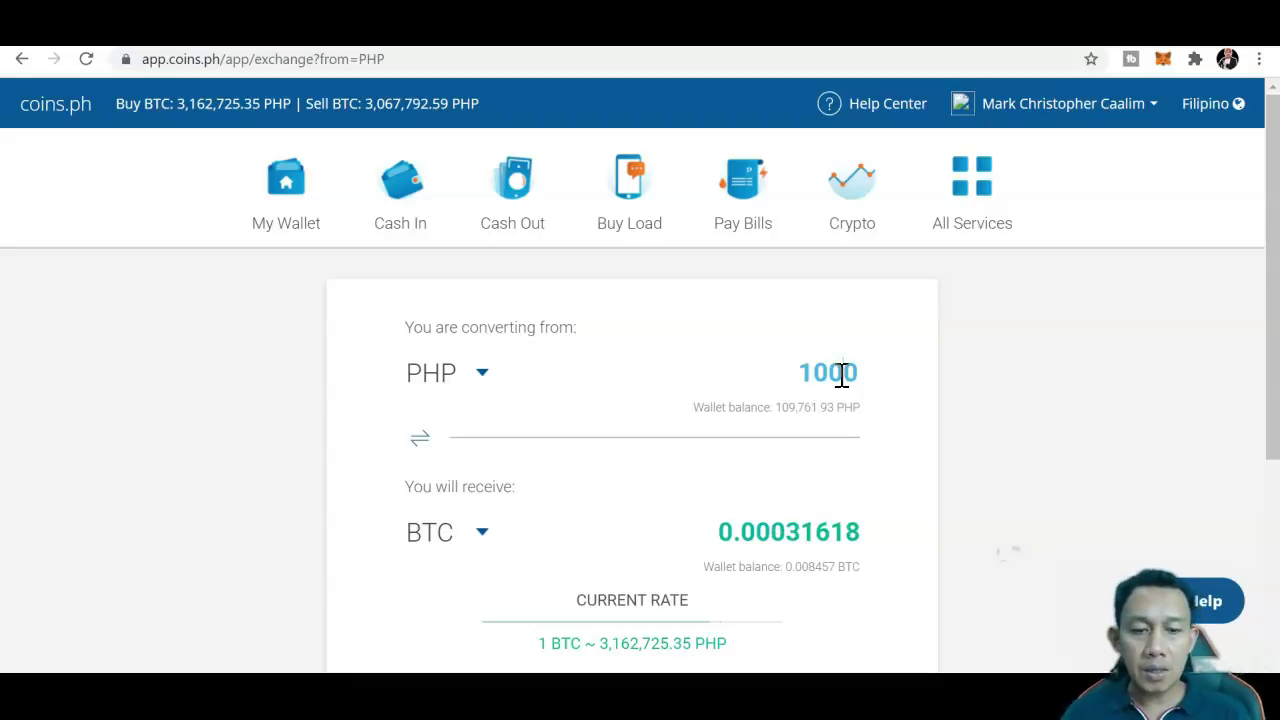
{"action": "type", "text": "0"}
{"action": "left_click", "coordinate": [478, 532]}
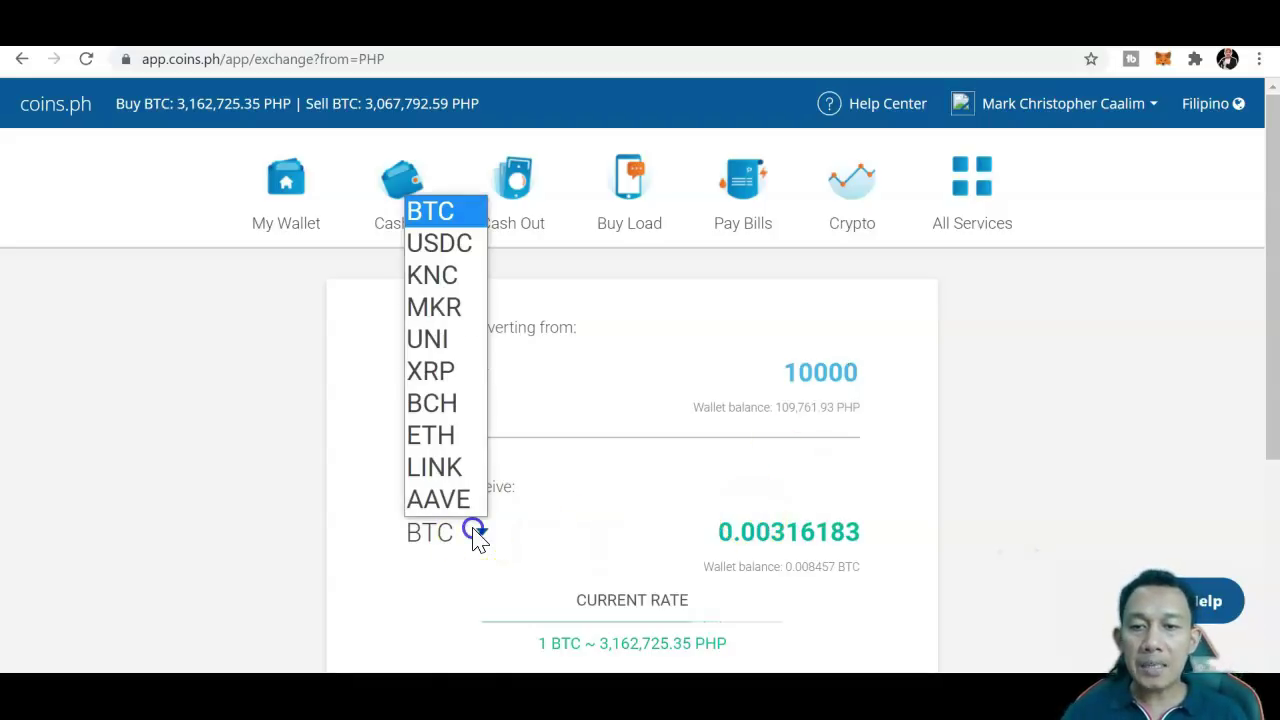
{"action": "left_click", "coordinate": [447, 390]}
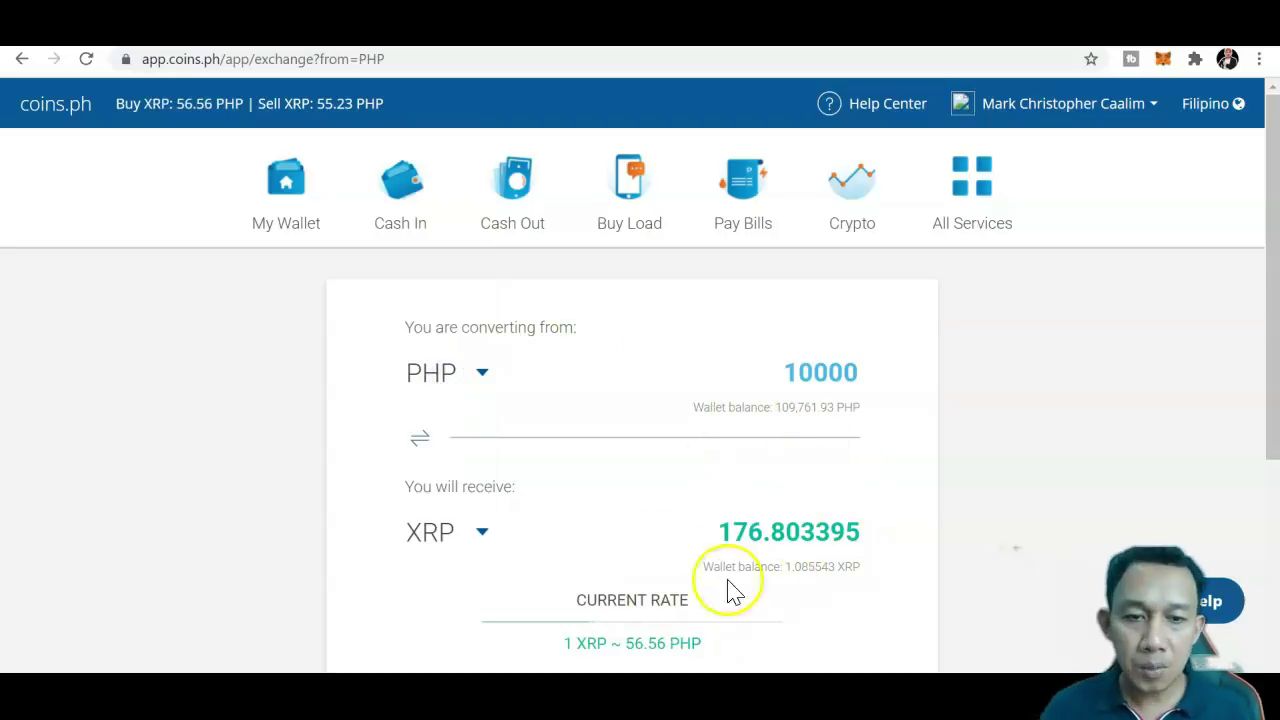
{"action": "mouse_move", "coordinate": [1265, 280]}
{"action": "left_mouse_down"}
{"action": "mouse_move", "coordinate": [1268, 266]}
{"action": "mouse_move", "coordinate": [1268, 389]}
{"action": "mouse_move", "coordinate": [1268, 262]}
{"action": "left_mouse_up"}
{"action": "left_click", "coordinate": [290, 219]}
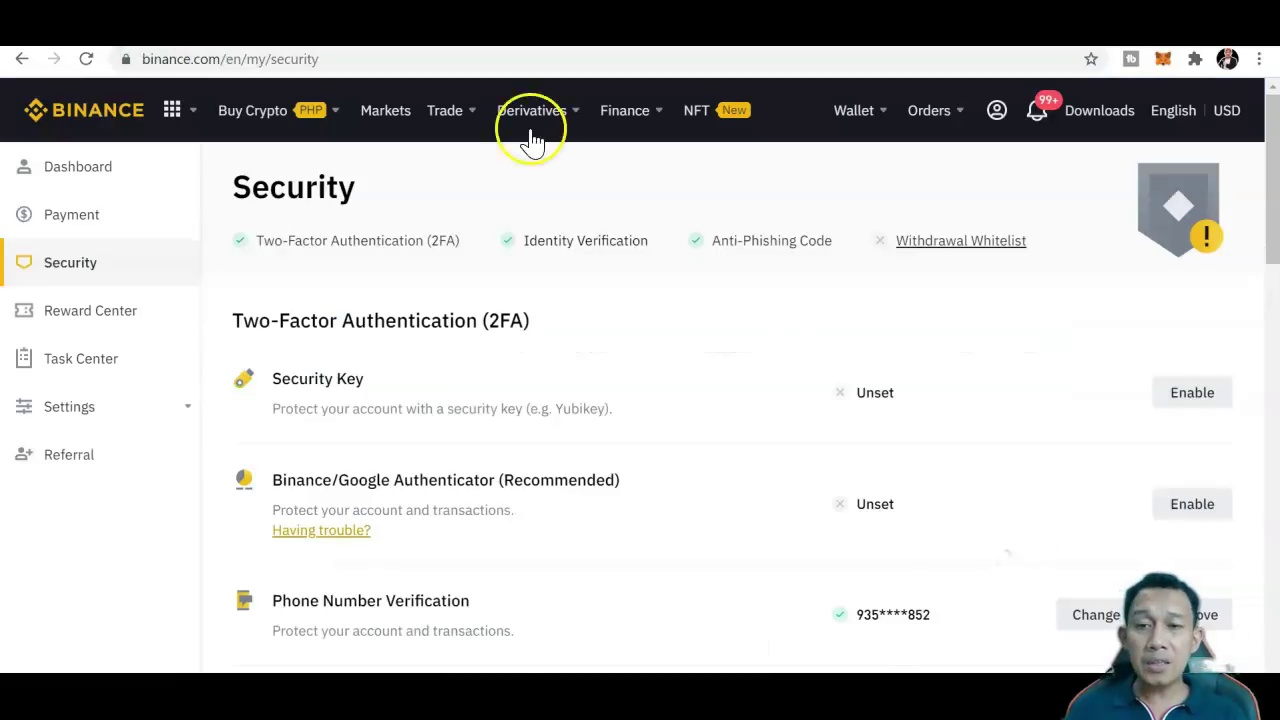
In Binance's Fiat and Spot wallet, search for XRP and open the deposit page for that coin
{"action": "mouse_move", "coordinate": [884, 125]}
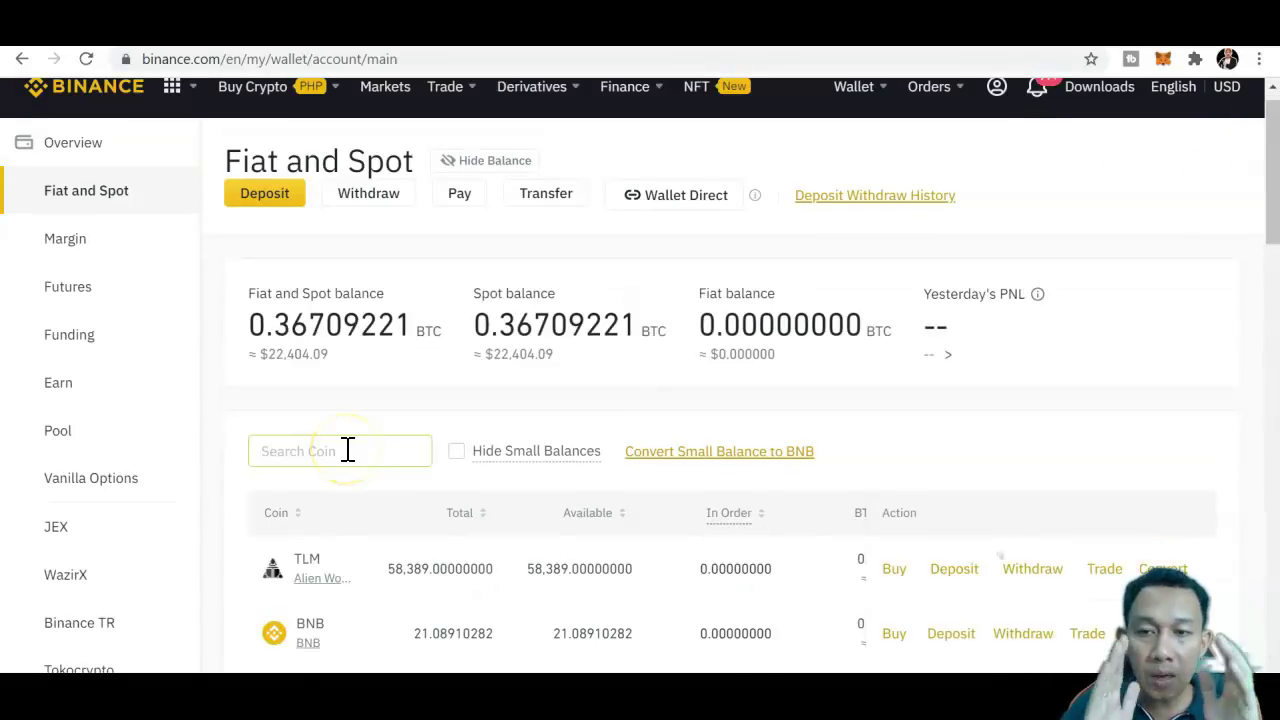
{"action": "left_click", "coordinate": [343, 451]}
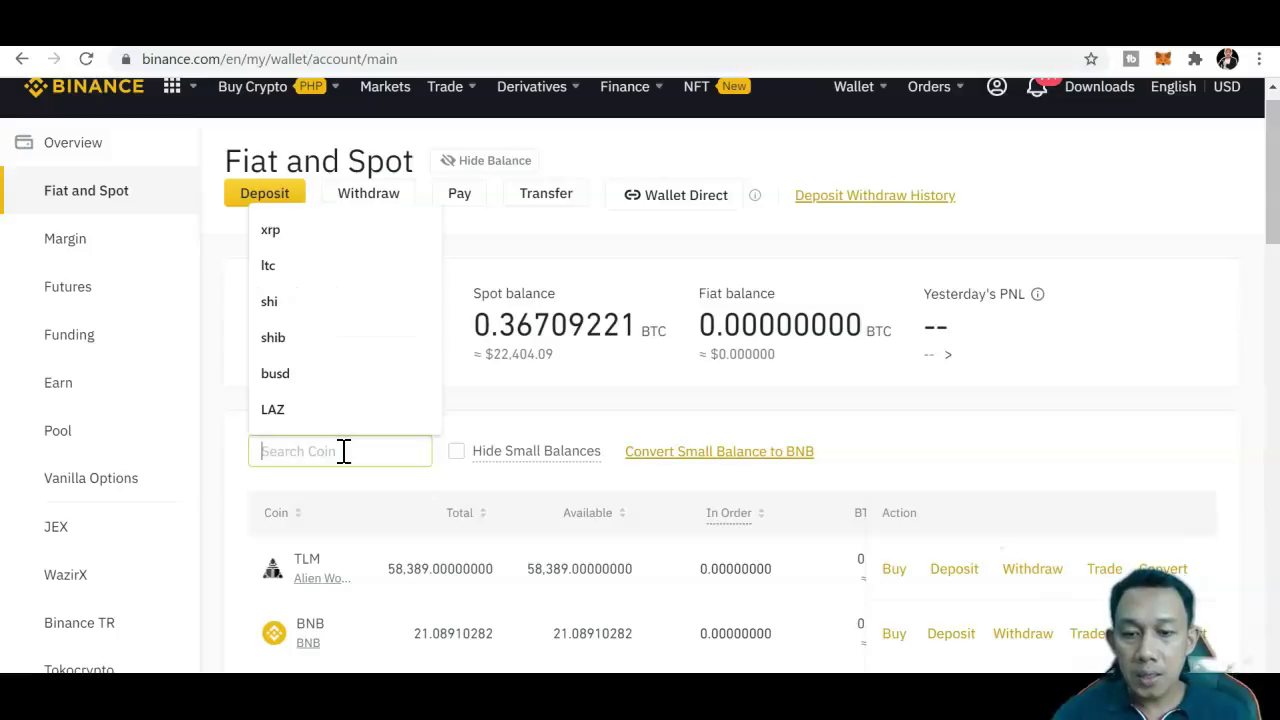
{"action": "type", "text": "XRP"}
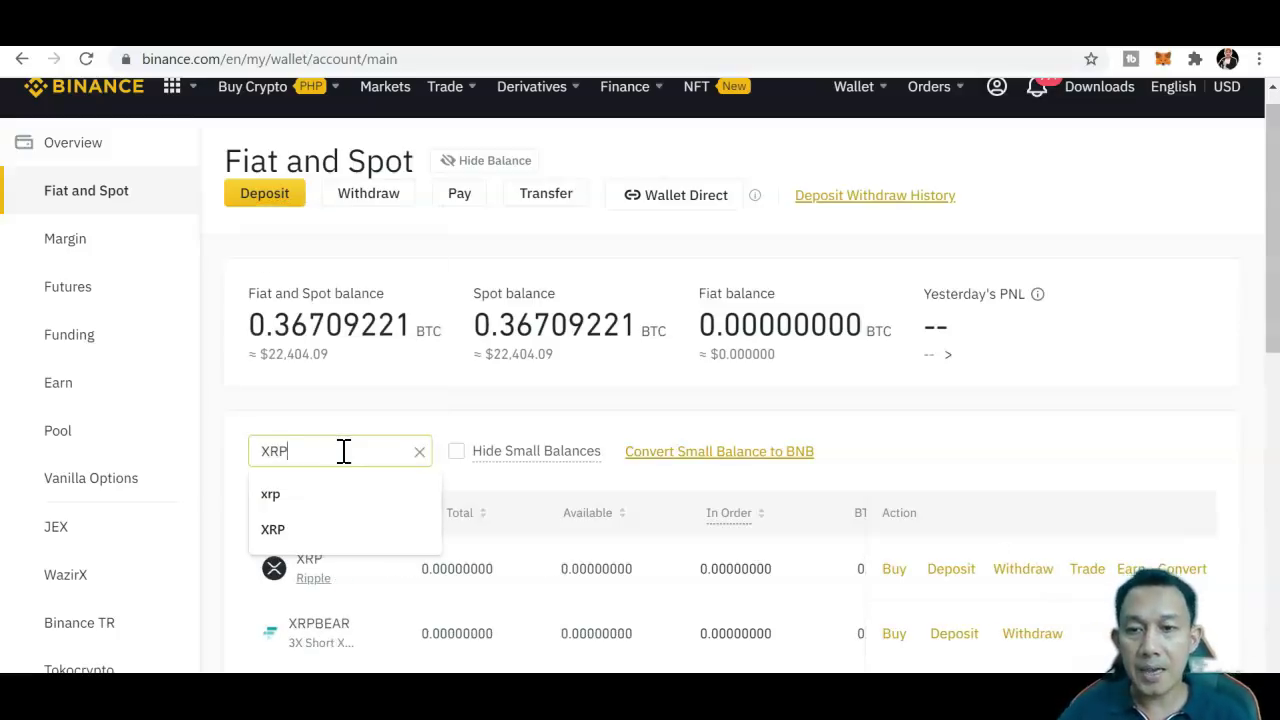
{"action": "left_click", "coordinate": [320, 494]}
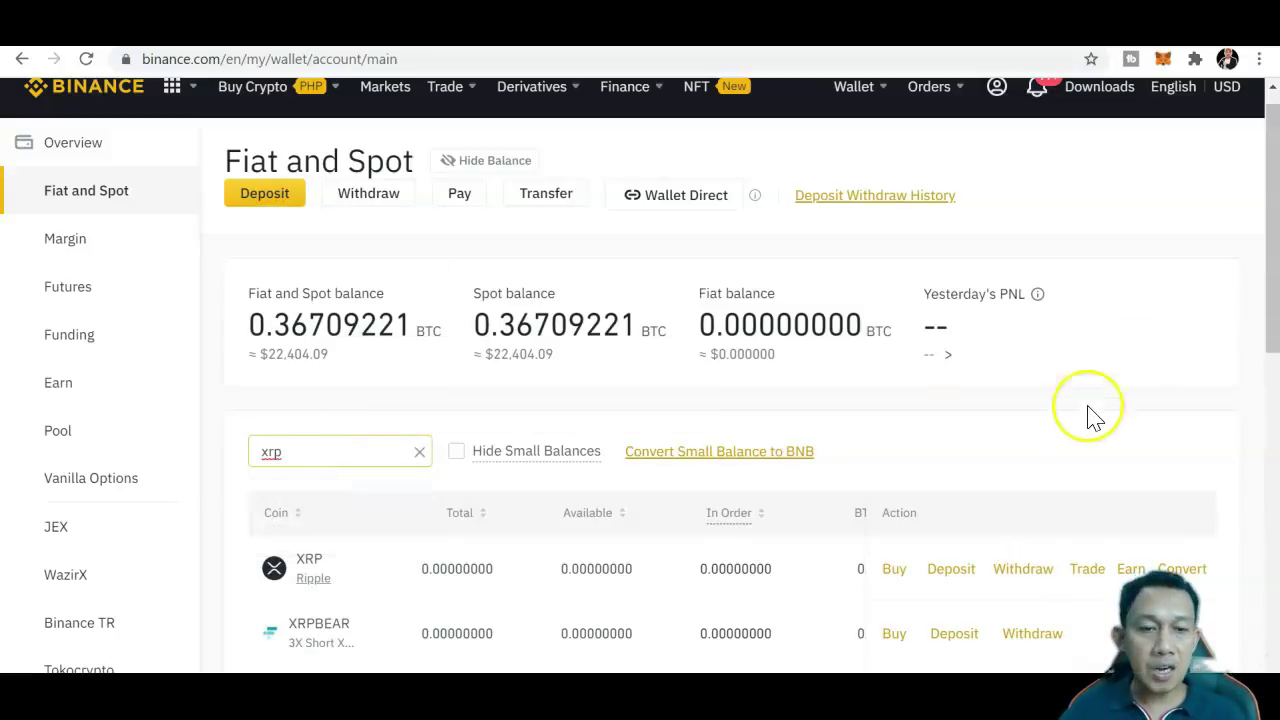
{"action": "left_click_drag", "start_coordinate": [1271, 286], "coordinate": [1275, 370]}
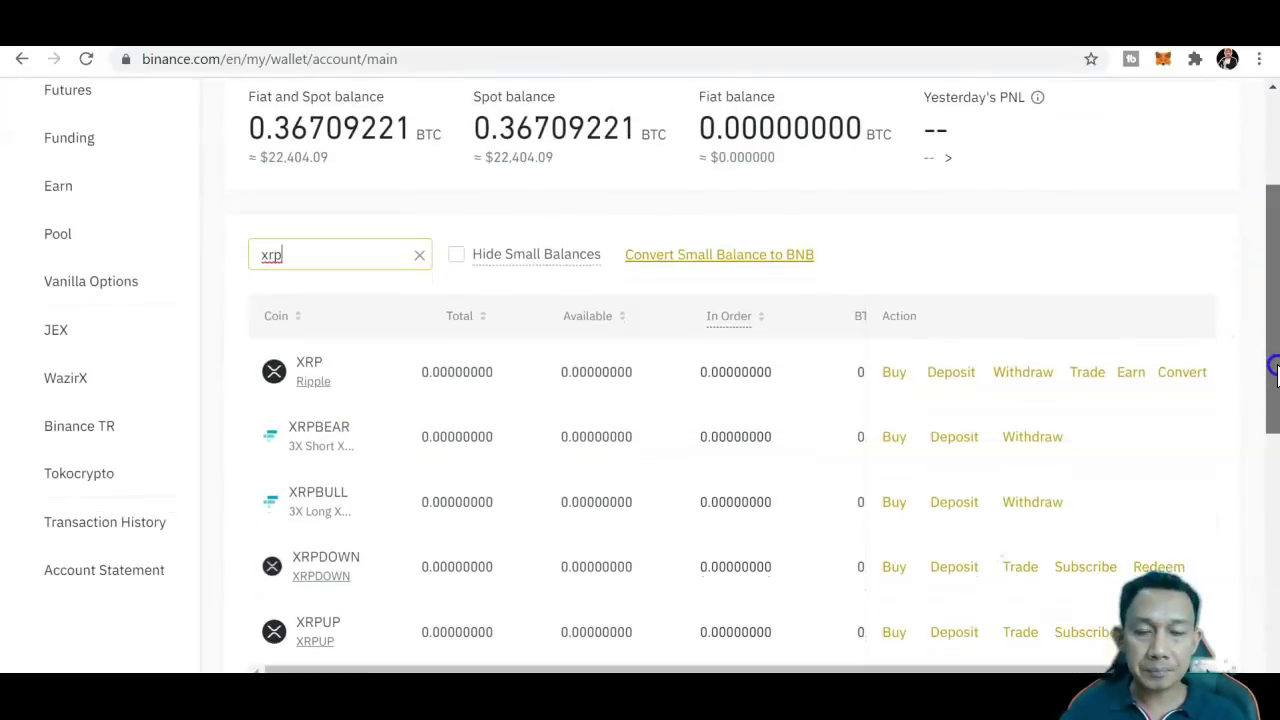
{"action": "left_click", "coordinate": [953, 372]}
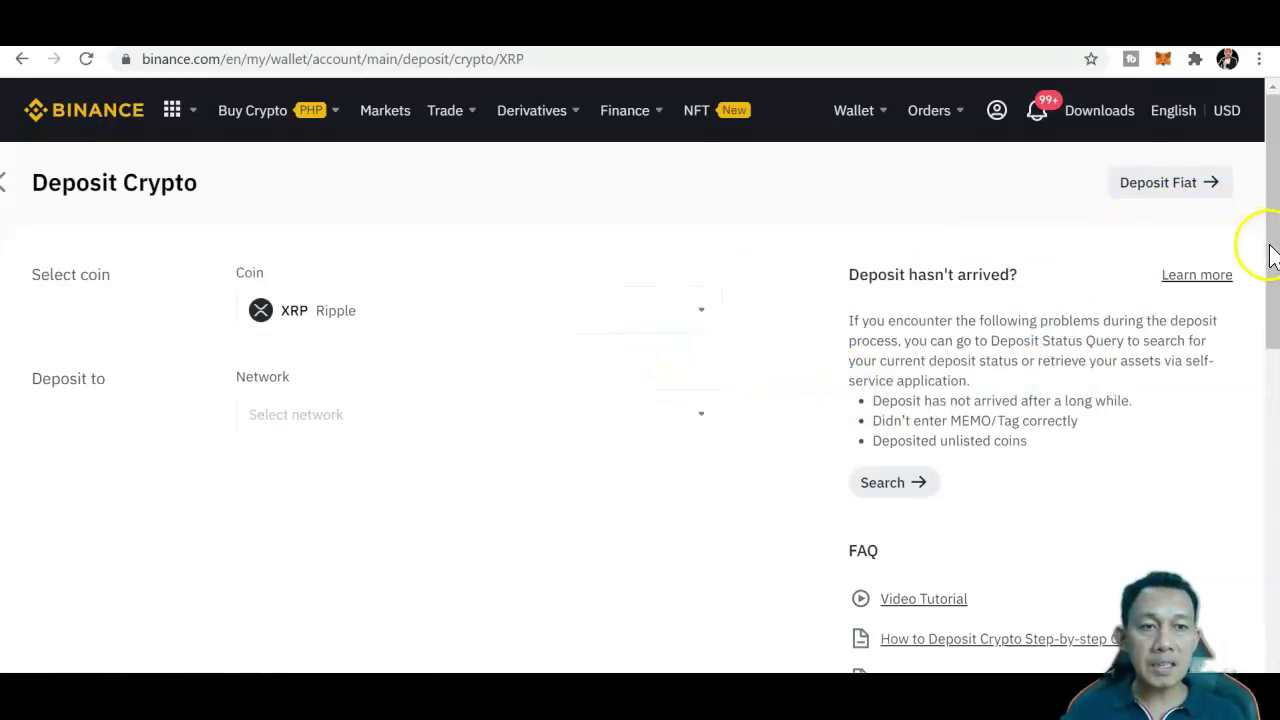
Choose the XRP Ripple network for the deposit, accept the address and MEMO requirement, and copy the deposit address
{"action": "scroll", "coordinate": [1272, 254], "scroll_direction": "down", "scroll_amount": 2}
{"action": "left_click", "coordinate": [691, 289]}
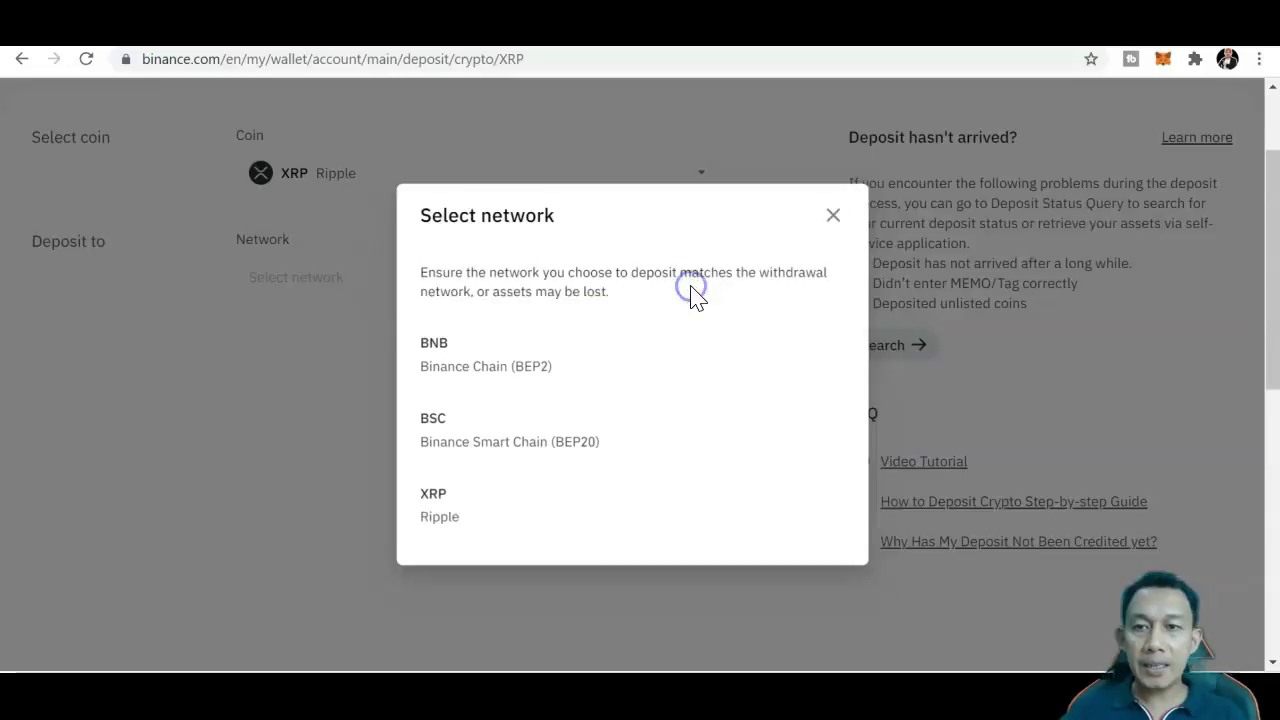
{"action": "left_click", "coordinate": [430, 520]}
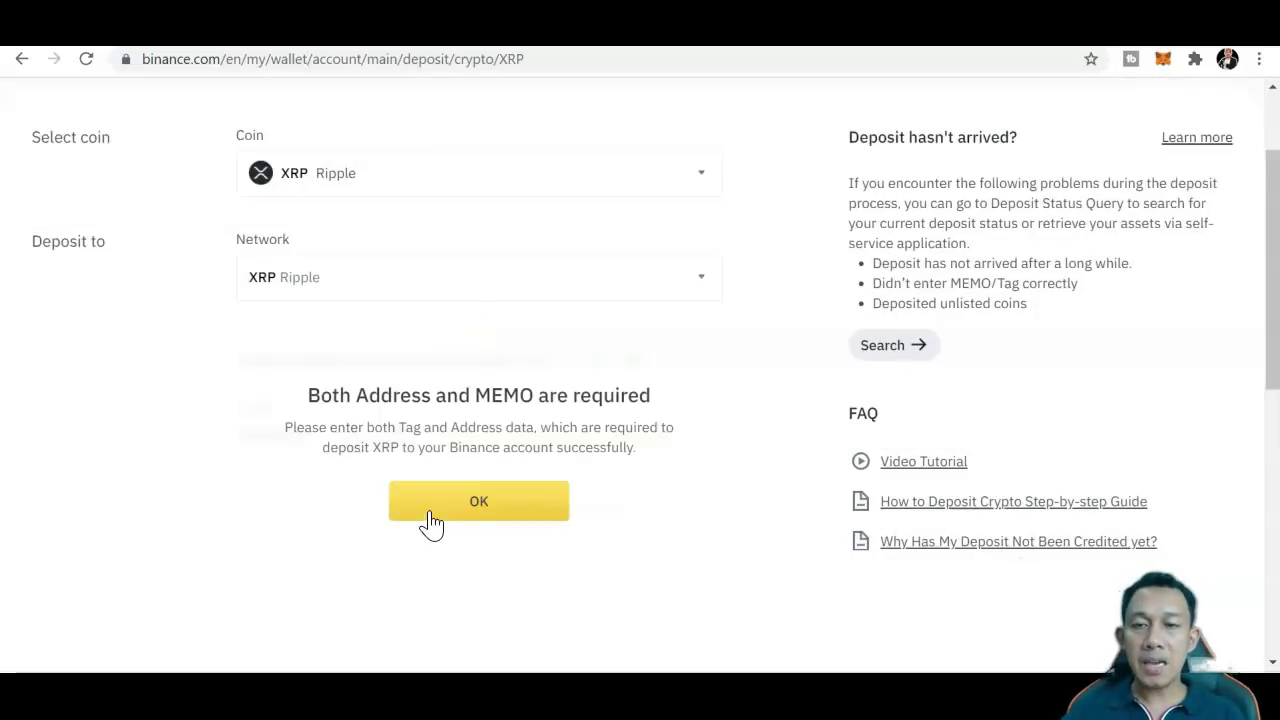
{"action": "left_click", "coordinate": [484, 508]}
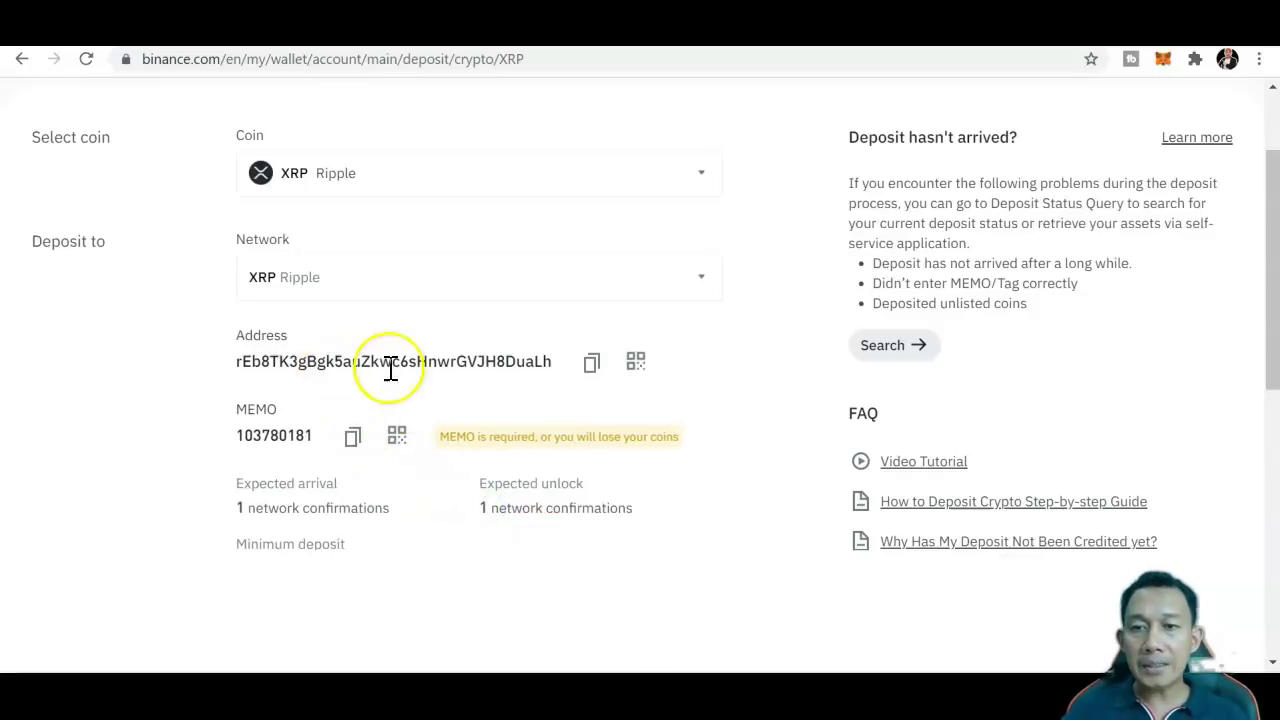
{"action": "left_click", "coordinate": [590, 365]}
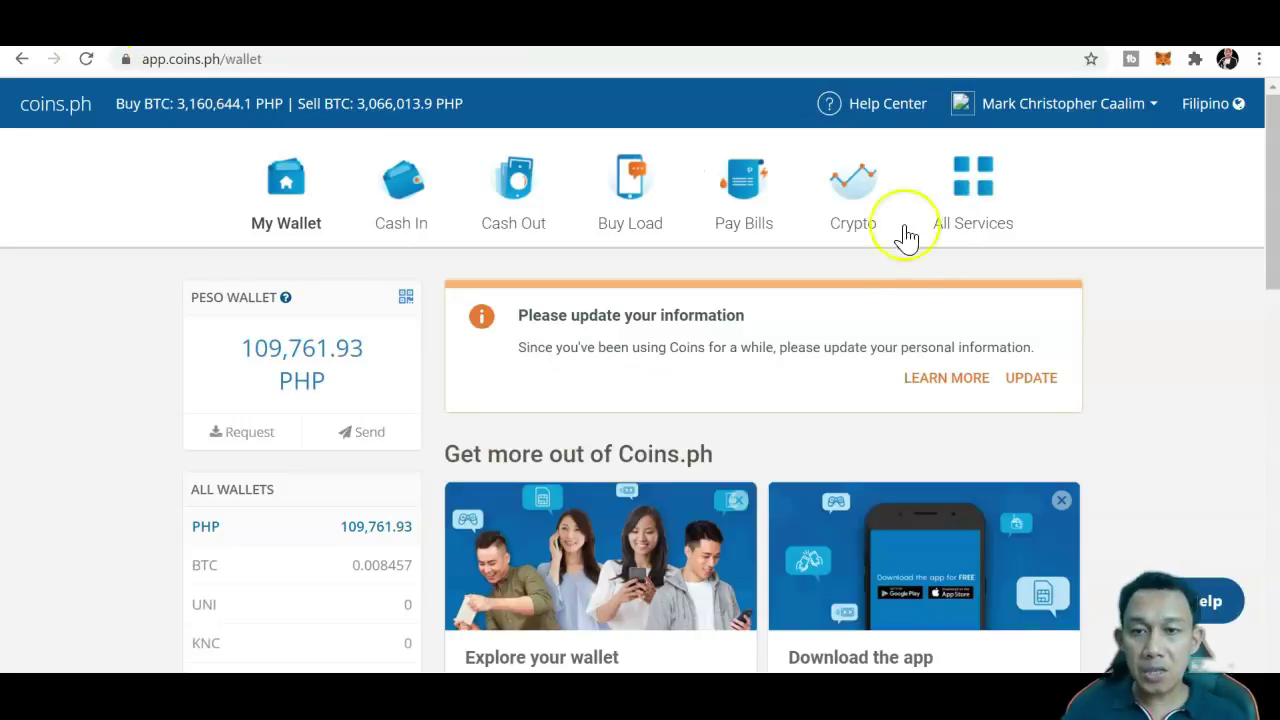
Switch to Coins.ph and fill in an XRP wallet transfer of 176 XRP to the copied Binance deposit address
{"action": "left_click_drag", "start_coordinate": [1267, 106], "coordinate": [1268, 194]}
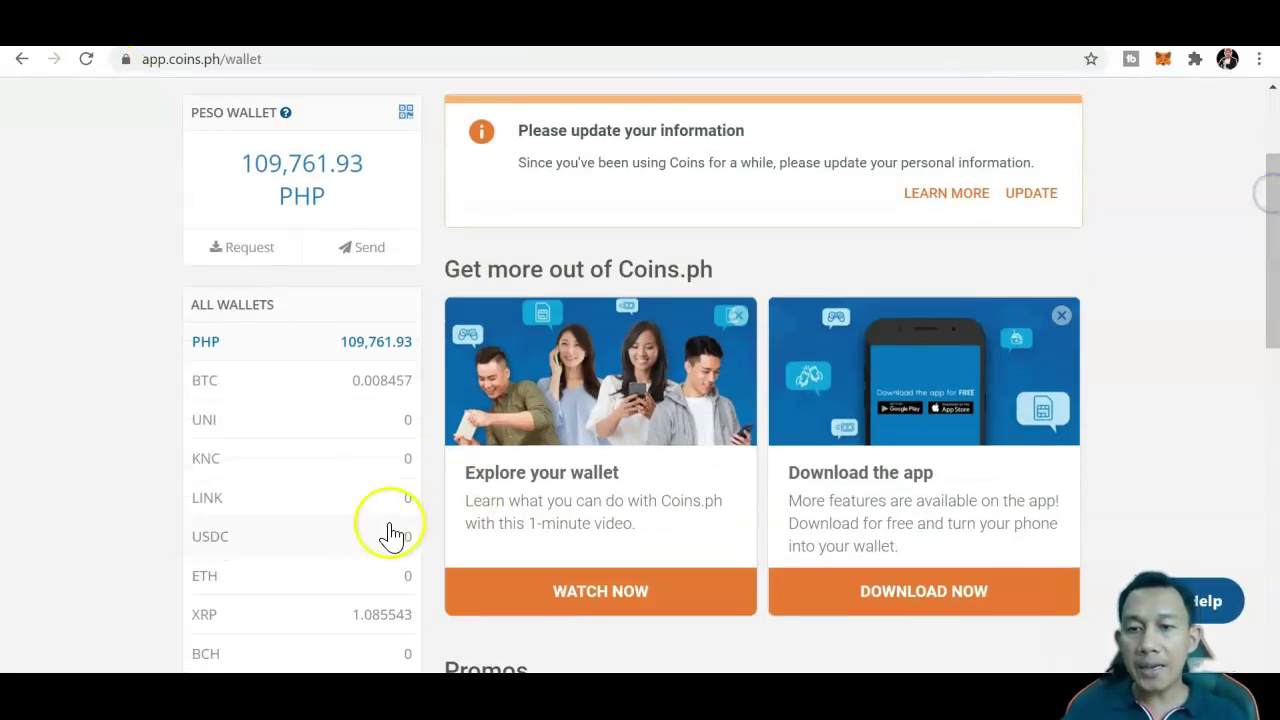
{"action": "left_click", "coordinate": [279, 615]}
{"action": "left_click", "coordinate": [307, 270]}
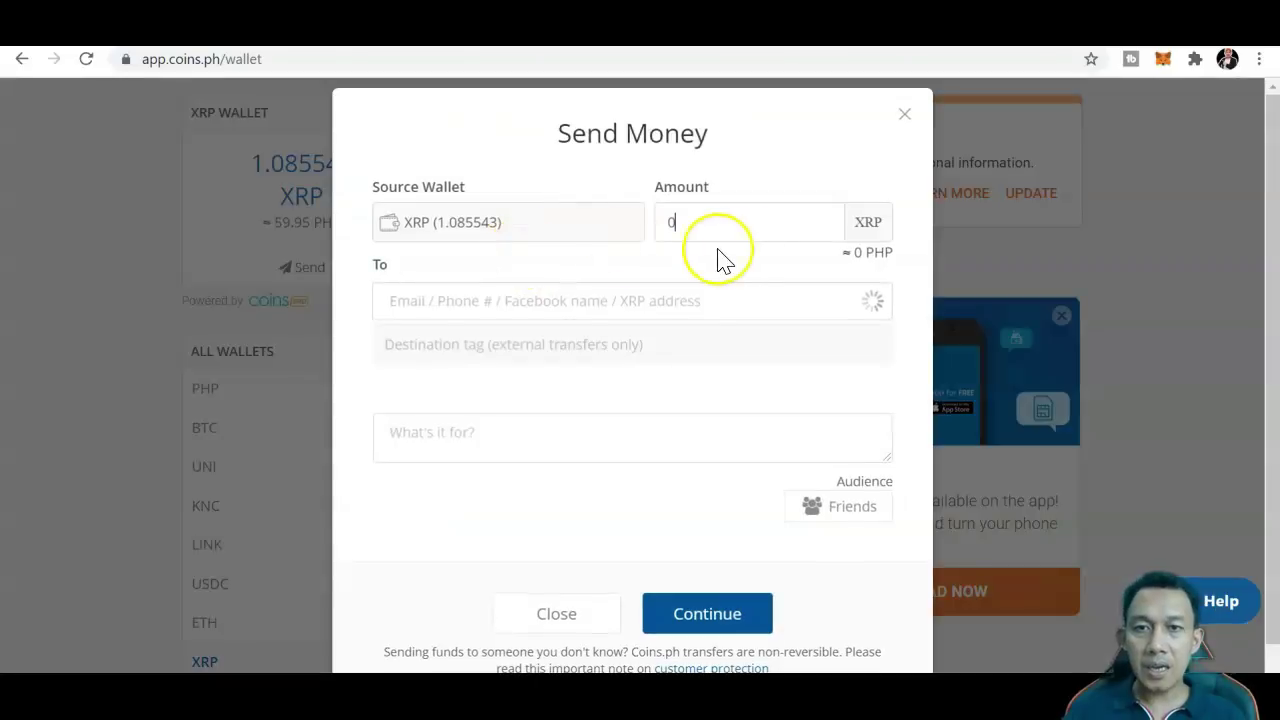
{"action": "left_click", "coordinate": [706, 226]}
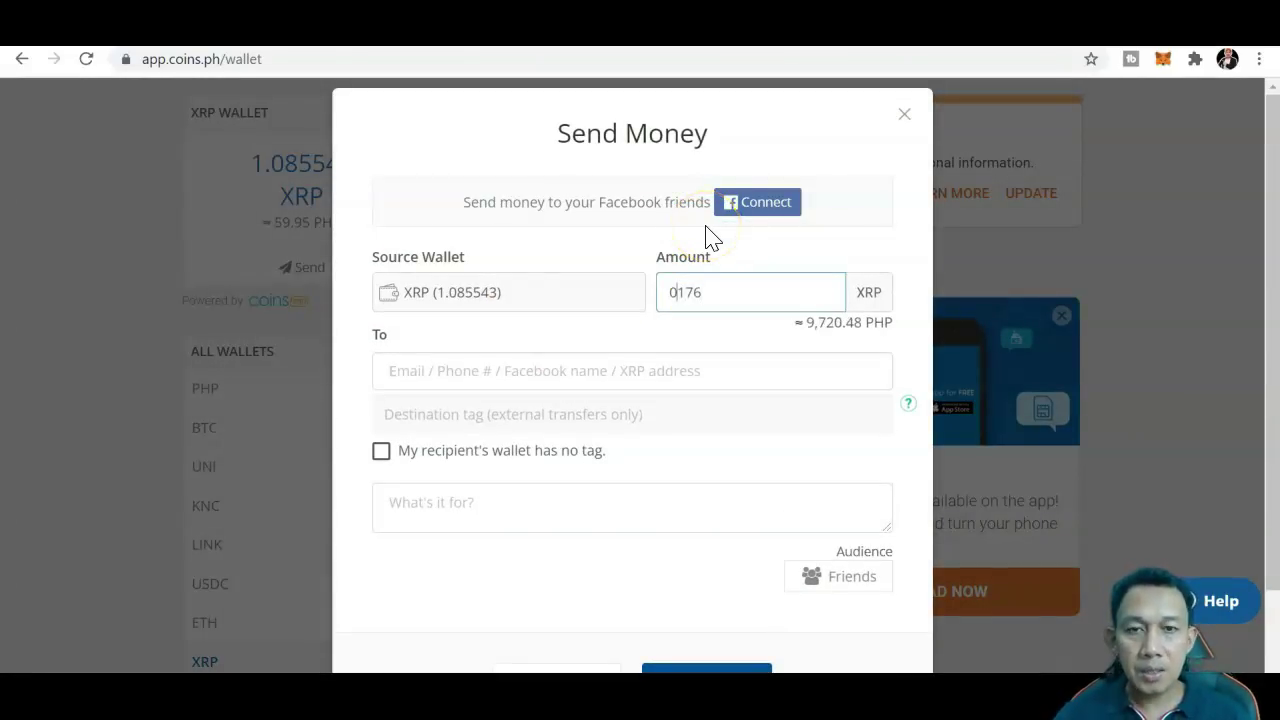
{"action": "left_click", "coordinate": [550, 385]}
{"action": "key", "text": "ctrl+v"}
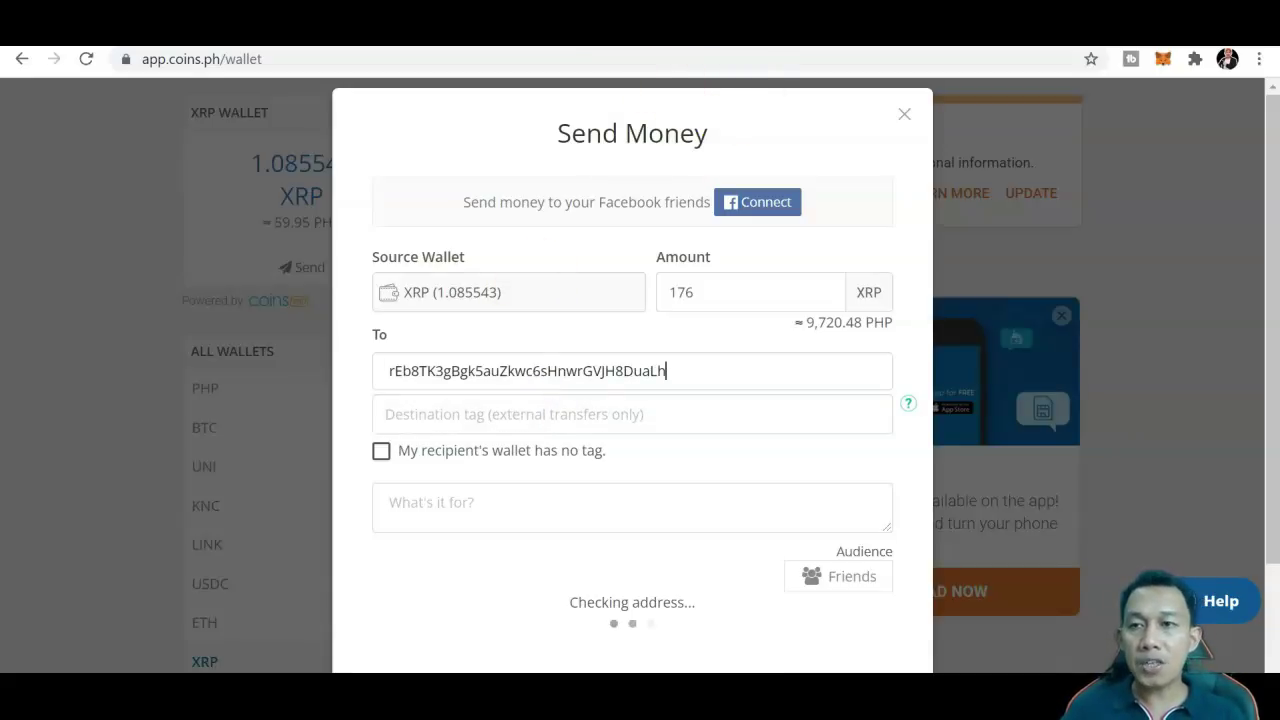
Copy the MEMO from the Binance deposit page and paste it as the destination tag of the Coins.ph transfer
{"action": "key", "text": "ctrl+Tab"}
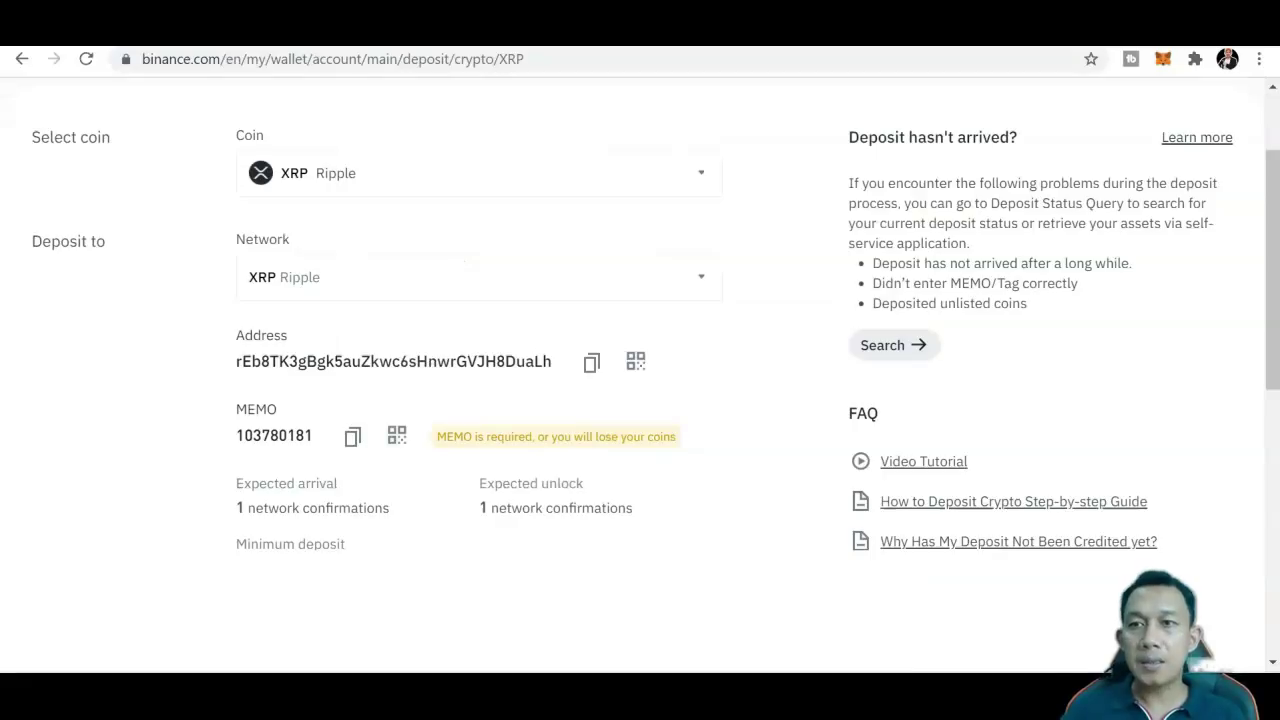
{"action": "left_click", "coordinate": [358, 426]}
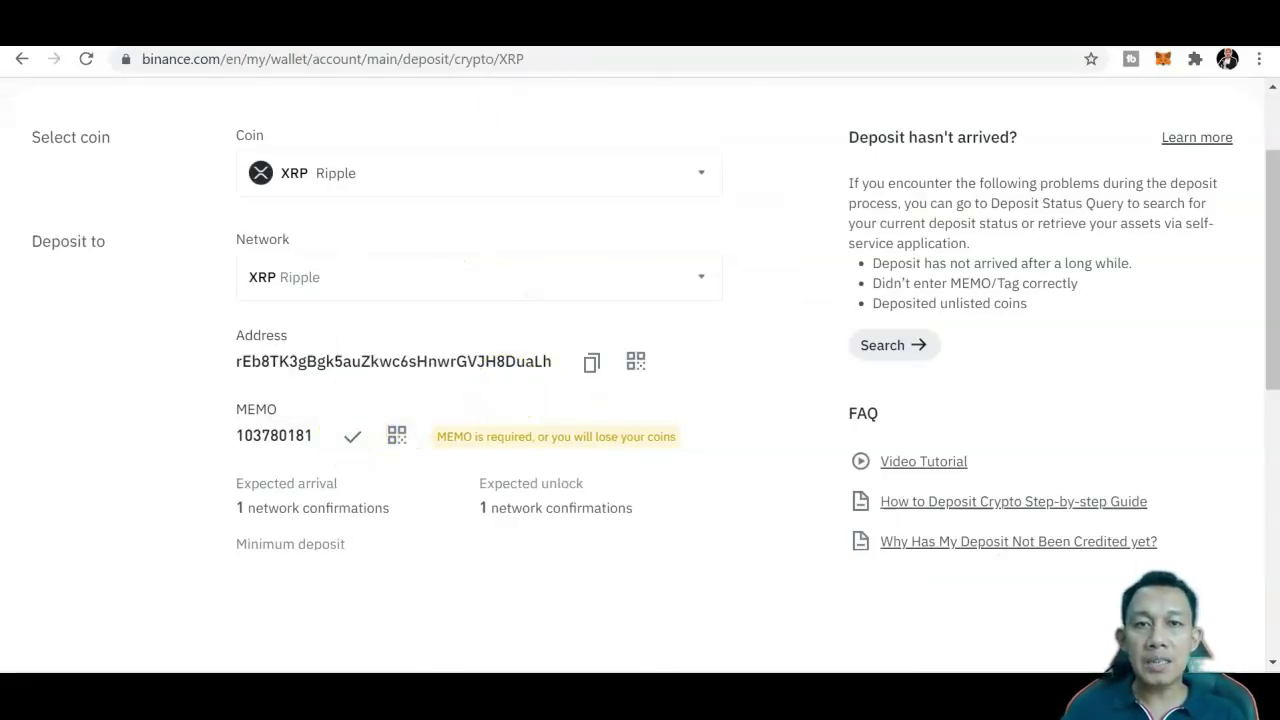
{"action": "key", "text": "ctrl+Tab"}
{"action": "left_click", "coordinate": [438, 618]}
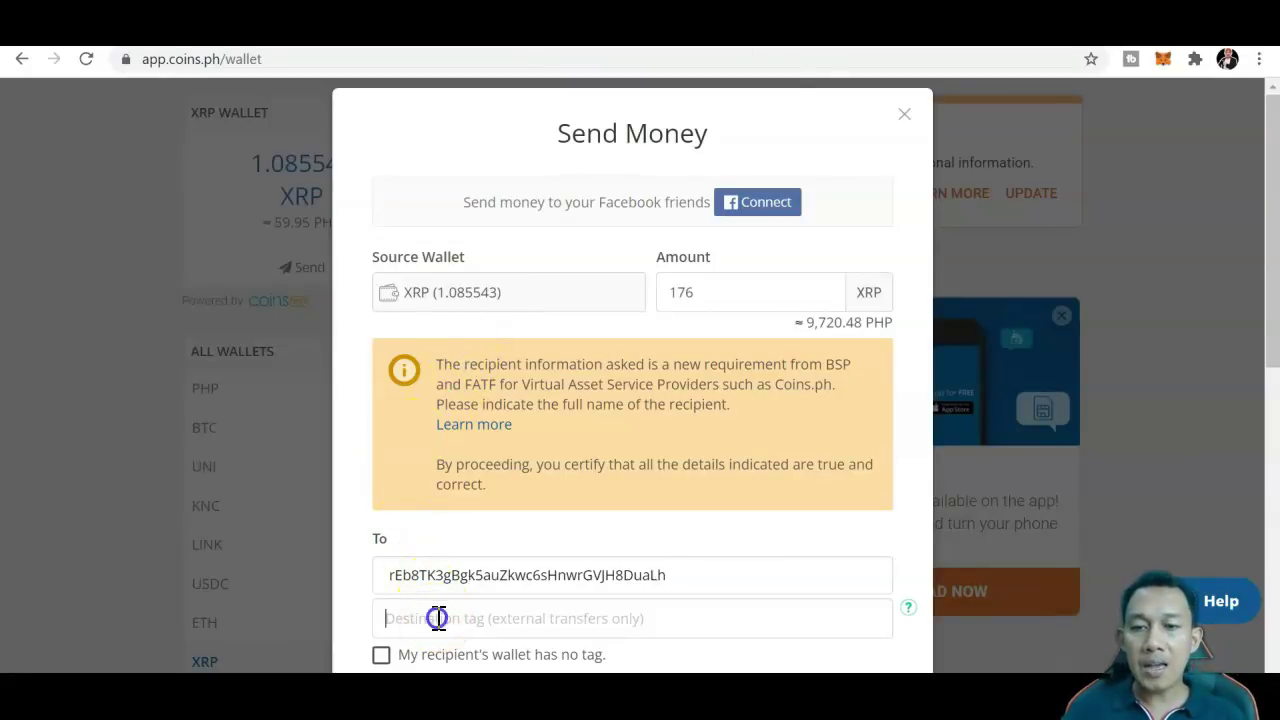
{"action": "key", "text": "ctrl+v"}
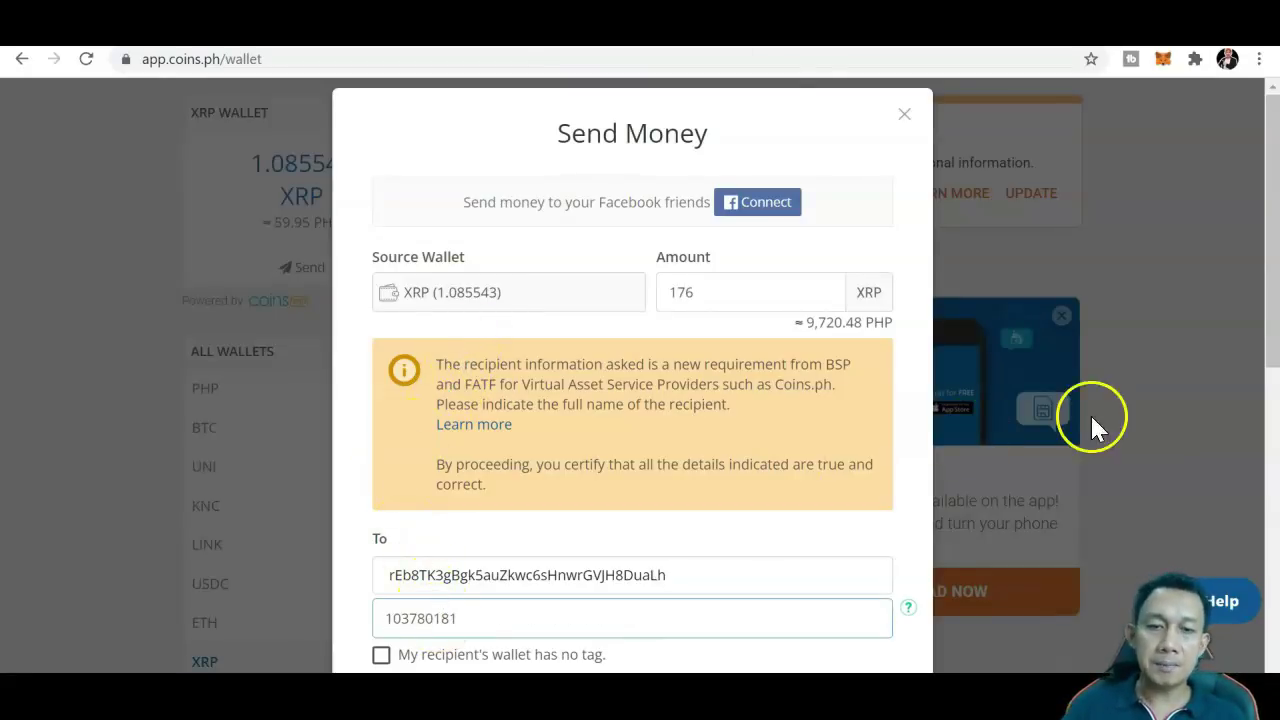
Set the transfer's destination wallet/exchange to Binance
{"action": "left_click_drag", "start_coordinate": [1272, 282], "coordinate": [1272, 460]}
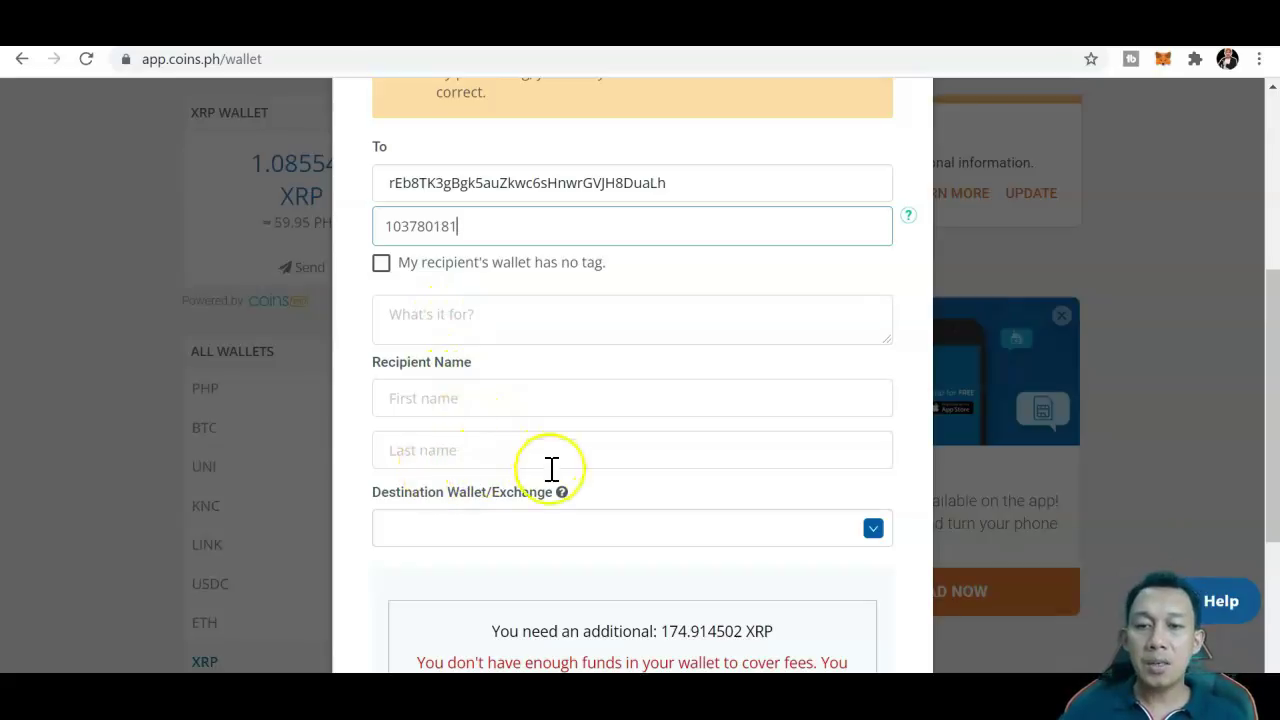
{"action": "left_click", "coordinate": [531, 530]}
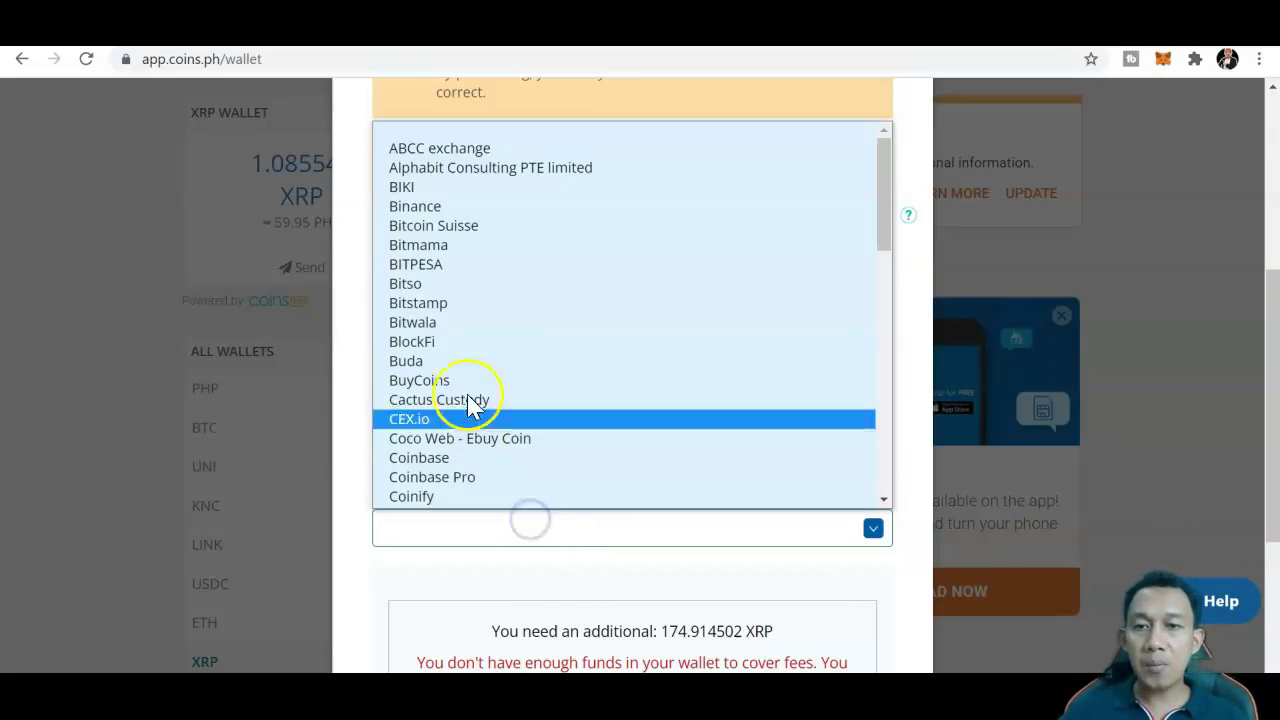
{"action": "left_click", "coordinate": [420, 206]}
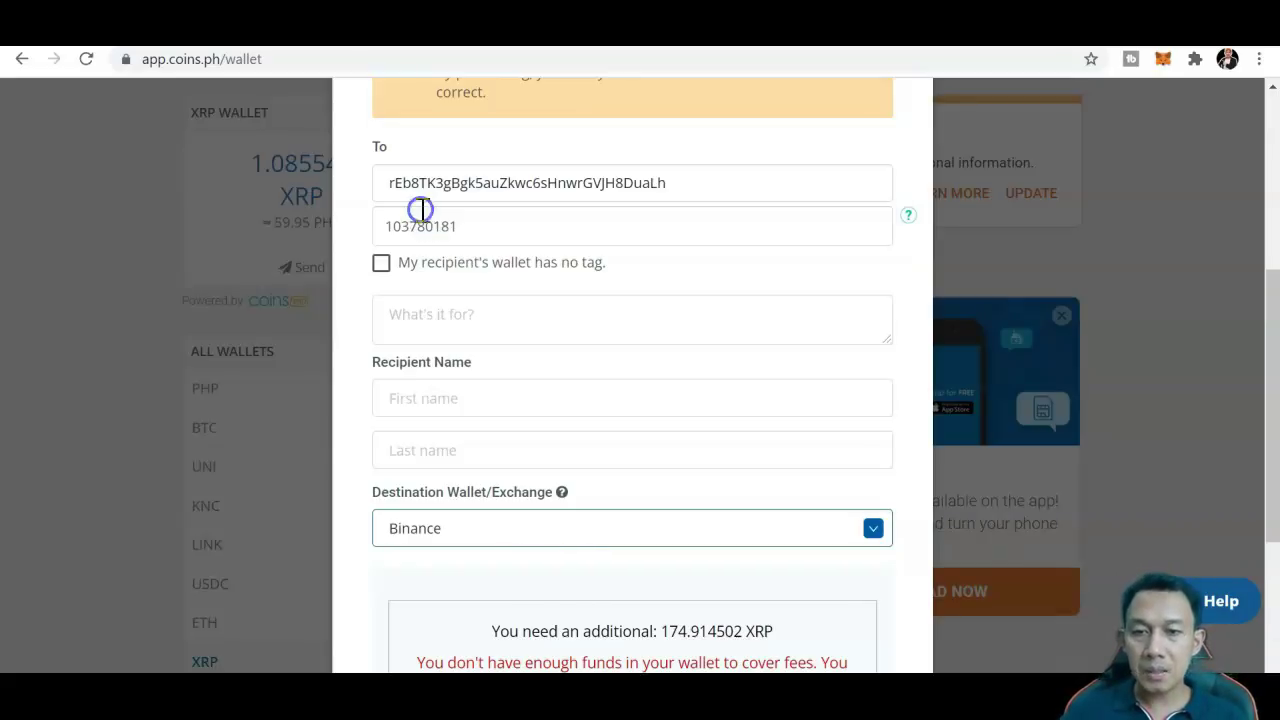
{"action": "left_click_drag", "start_coordinate": [1266, 386], "coordinate": [1266, 514]}
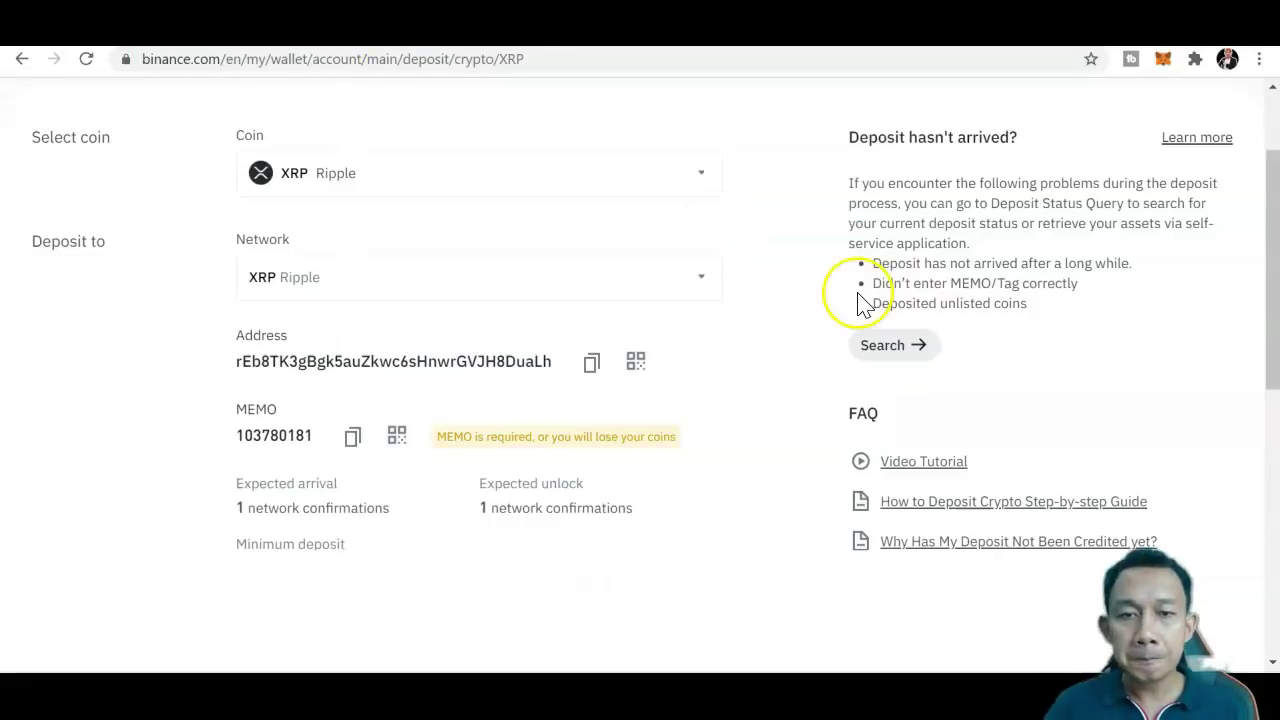
Return to Binance, open the Fiat and Spot wallet and filter the coin list by xrp
{"action": "scroll", "coordinate": [1270, 322], "scroll_direction": "up", "scroll_amount": 2}
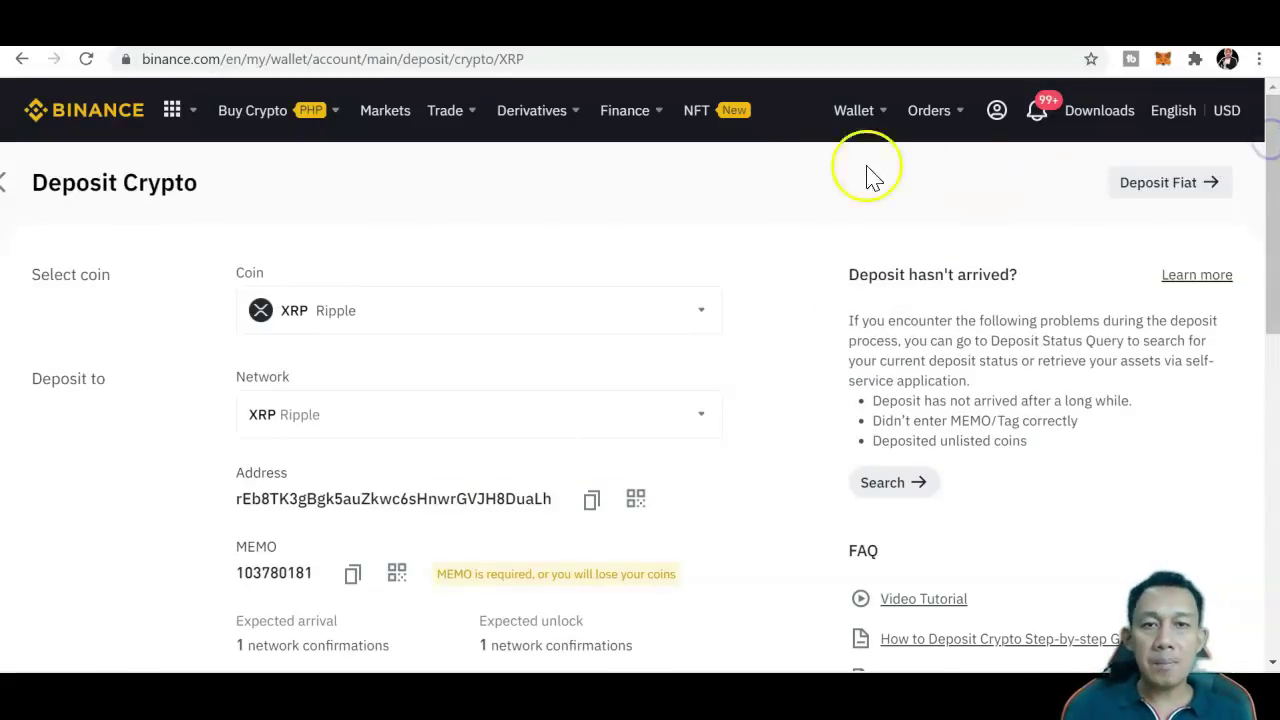
{"action": "mouse_move", "coordinate": [858, 115]}
{"action": "left_click", "coordinate": [880, 248]}
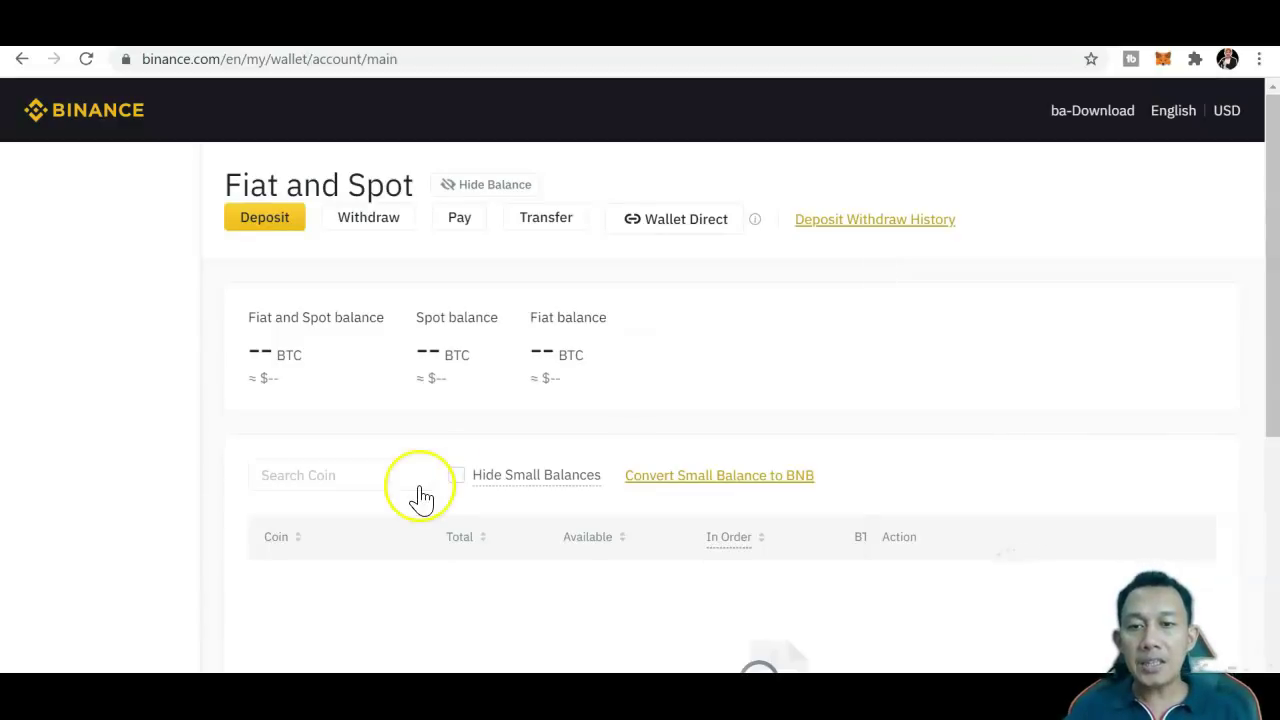
{"action": "left_click", "coordinate": [342, 476]}
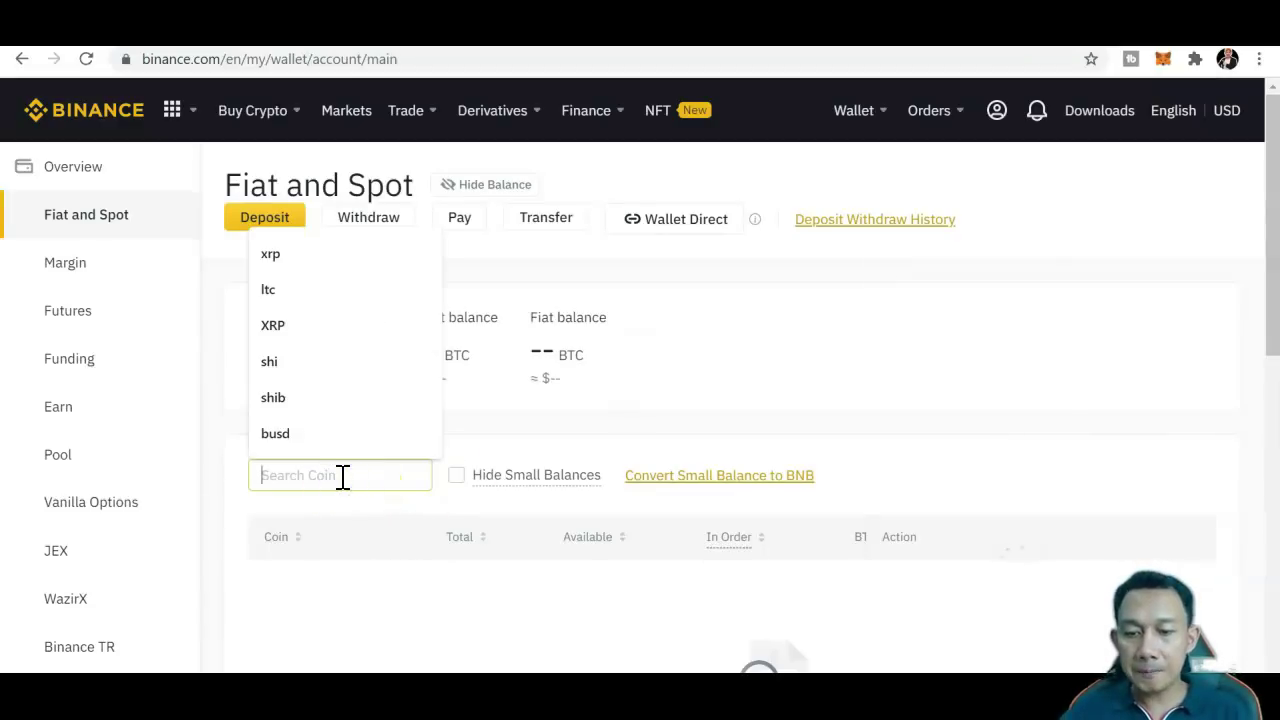
{"action": "type", "text": "XRP"}
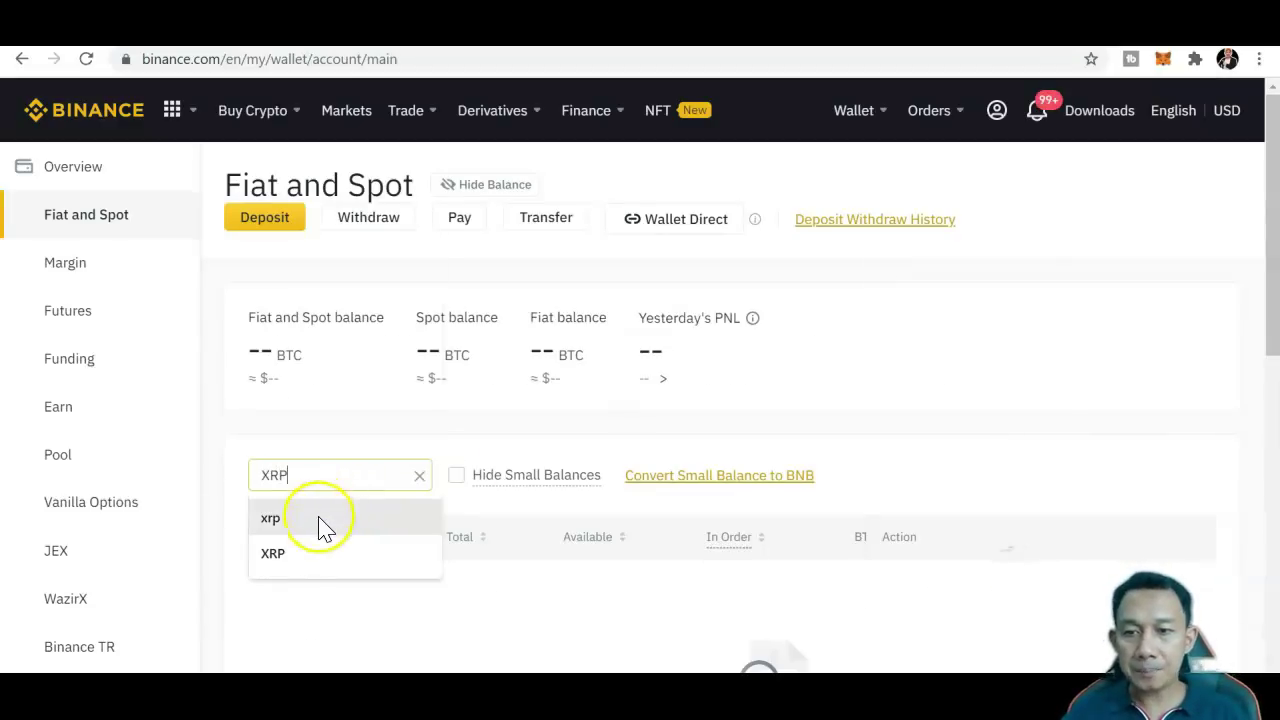
{"action": "left_click", "coordinate": [320, 520]}
Open the XRP/USDT trading pair from the trade options of the XRP coin
{"action": "left_click_drag", "start_coordinate": [1268, 220], "coordinate": [1270, 312]}
{"action": "left_click", "coordinate": [1087, 372]}
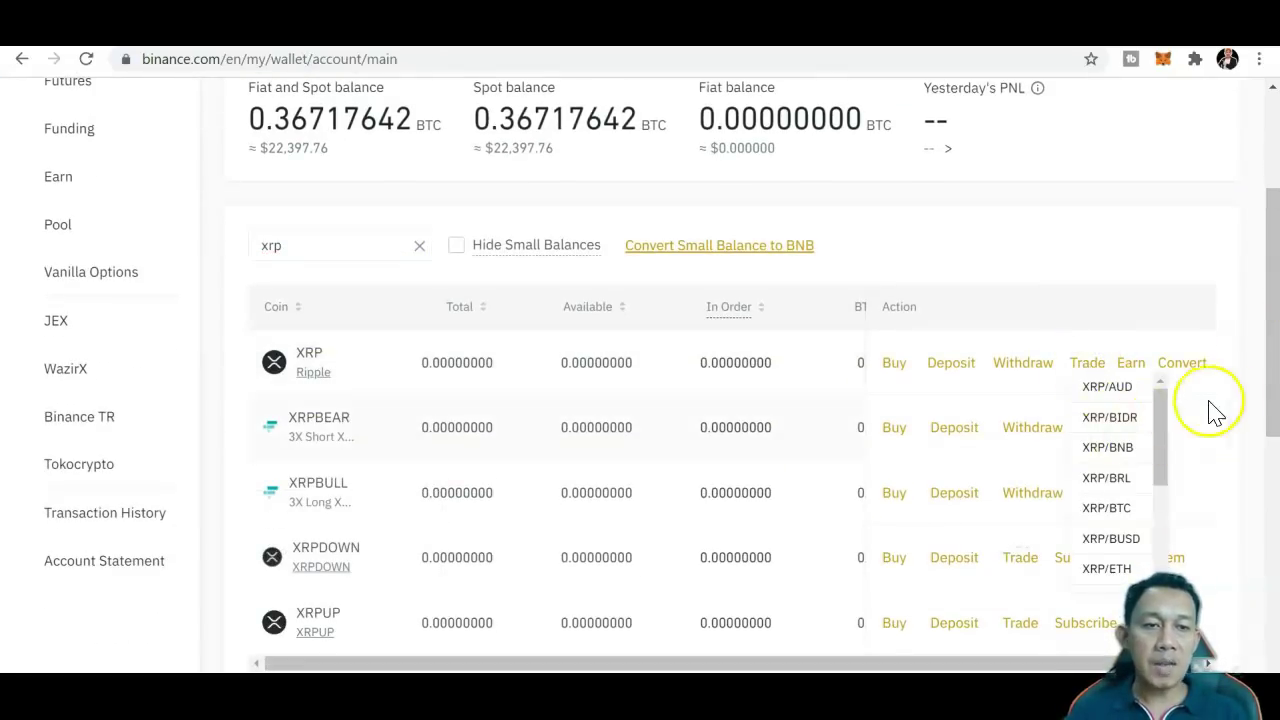
{"action": "left_click_drag", "start_coordinate": [1276, 352], "coordinate": [1268, 457]}
{"action": "left_click_drag", "start_coordinate": [1155, 216], "coordinate": [1155, 320]}
{"action": "left_click", "coordinate": [1127, 322]}
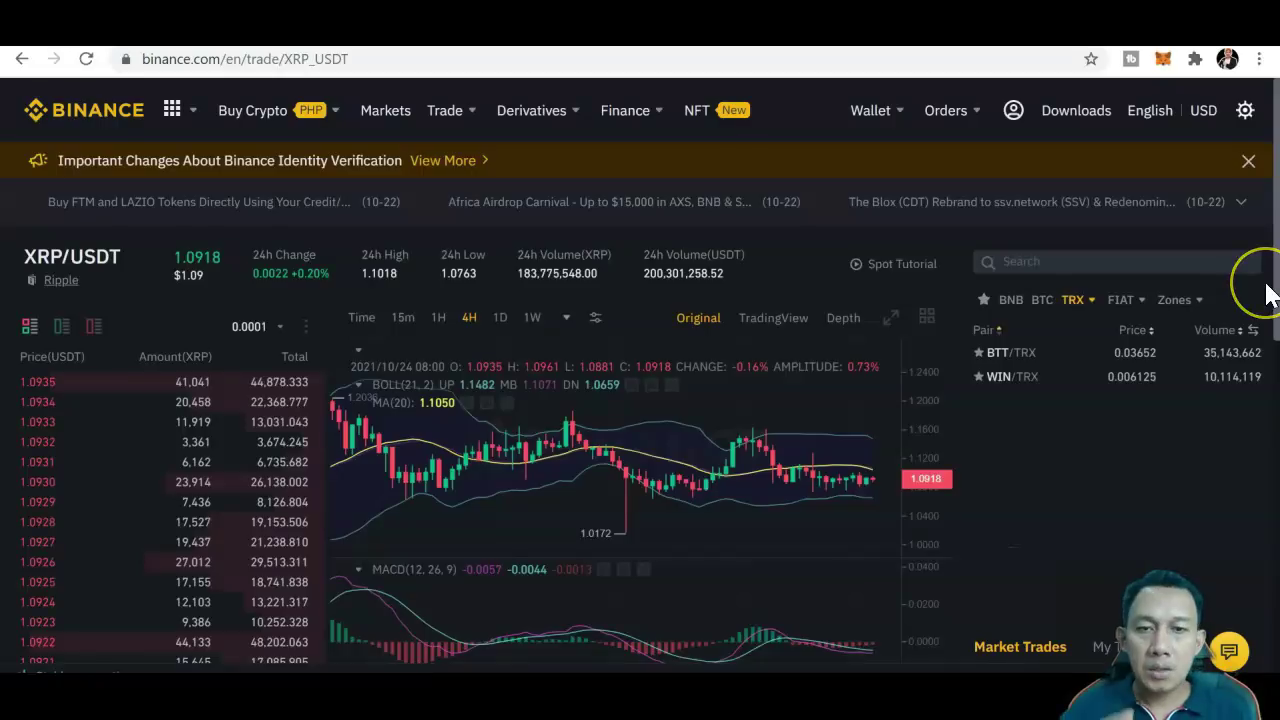
Switch the spot order to Market, set the sell amount to 100% of the available XRP, and submit the sell order
{"action": "left_click_drag", "start_coordinate": [1275, 243], "coordinate": [1270, 497]}
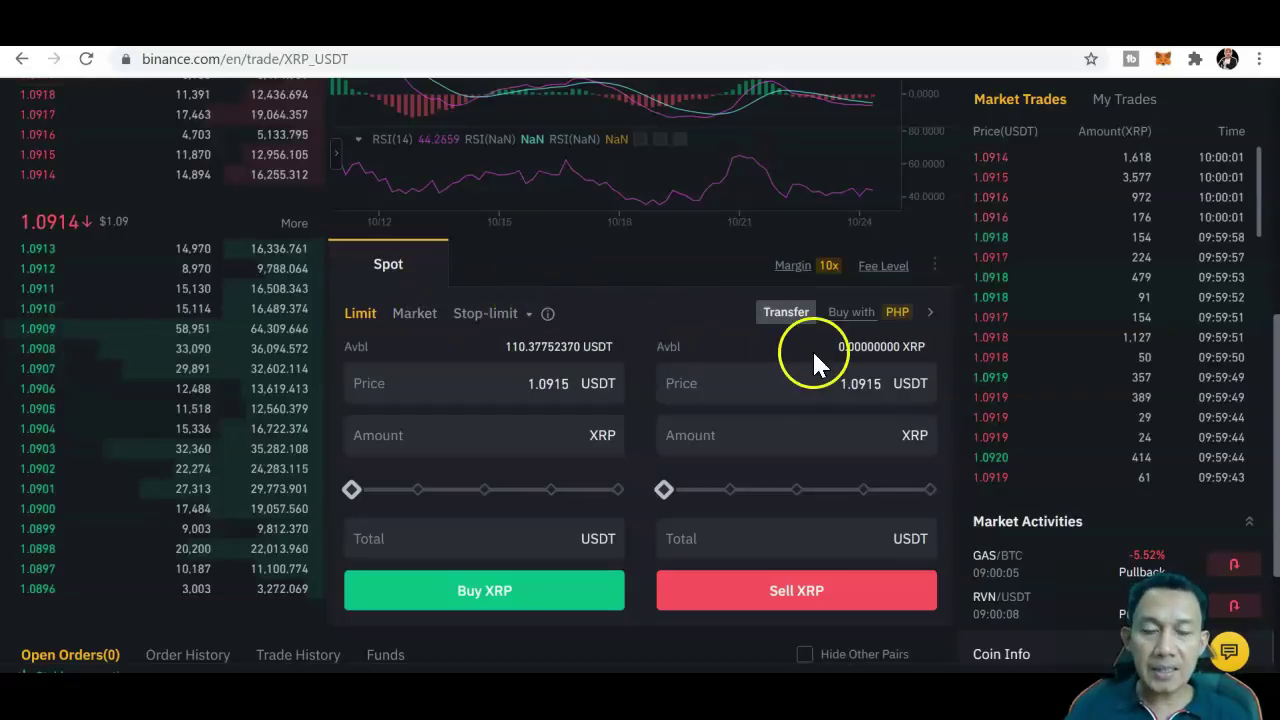
{"action": "left_click", "coordinate": [415, 318]}
{"action": "left_click_drag", "start_coordinate": [660, 486], "coordinate": [941, 494]}
{"action": "mouse_move", "coordinate": [879, 488]}
{"action": "left_click", "coordinate": [883, 541]}
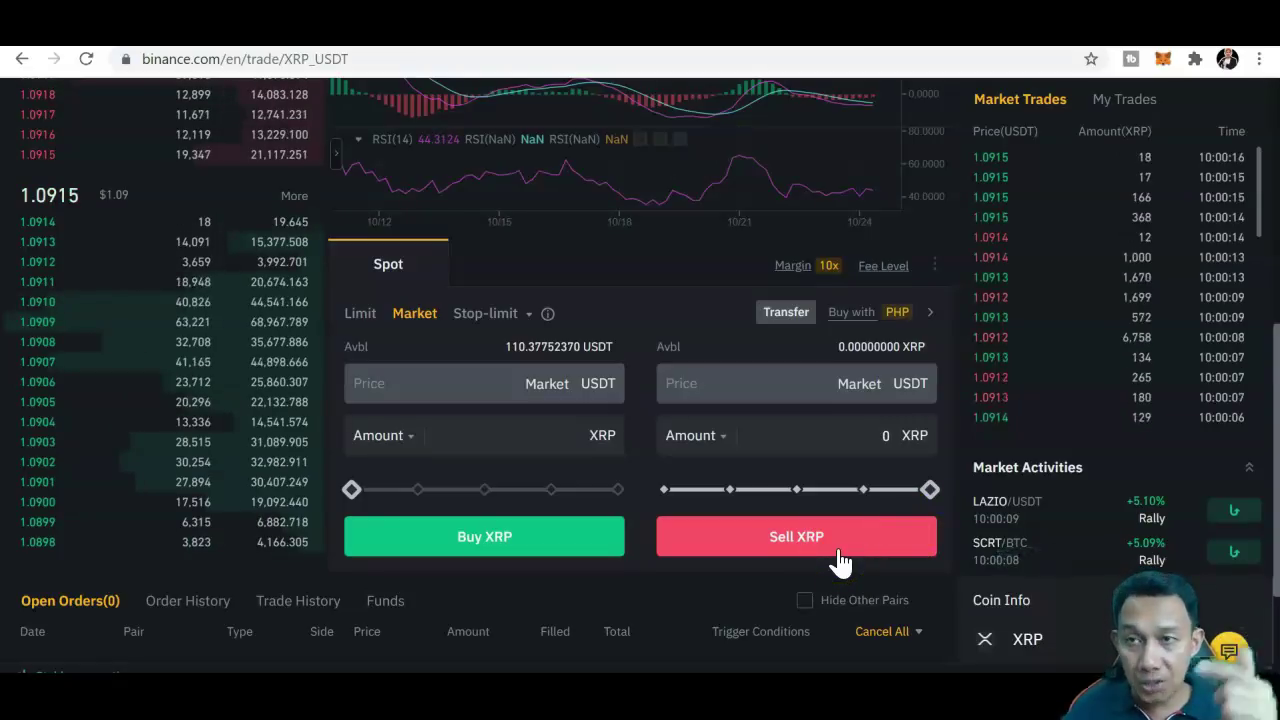
Open the Binance Earn page, dismiss the product tips and review the APY and duration of the guaranteed products
{"action": "left_click", "coordinate": [1272, 452]}
{"action": "left_click_drag", "start_coordinate": [1273, 452], "coordinate": [1274, 148]}
{"action": "mouse_move", "coordinate": [1272, 148]}
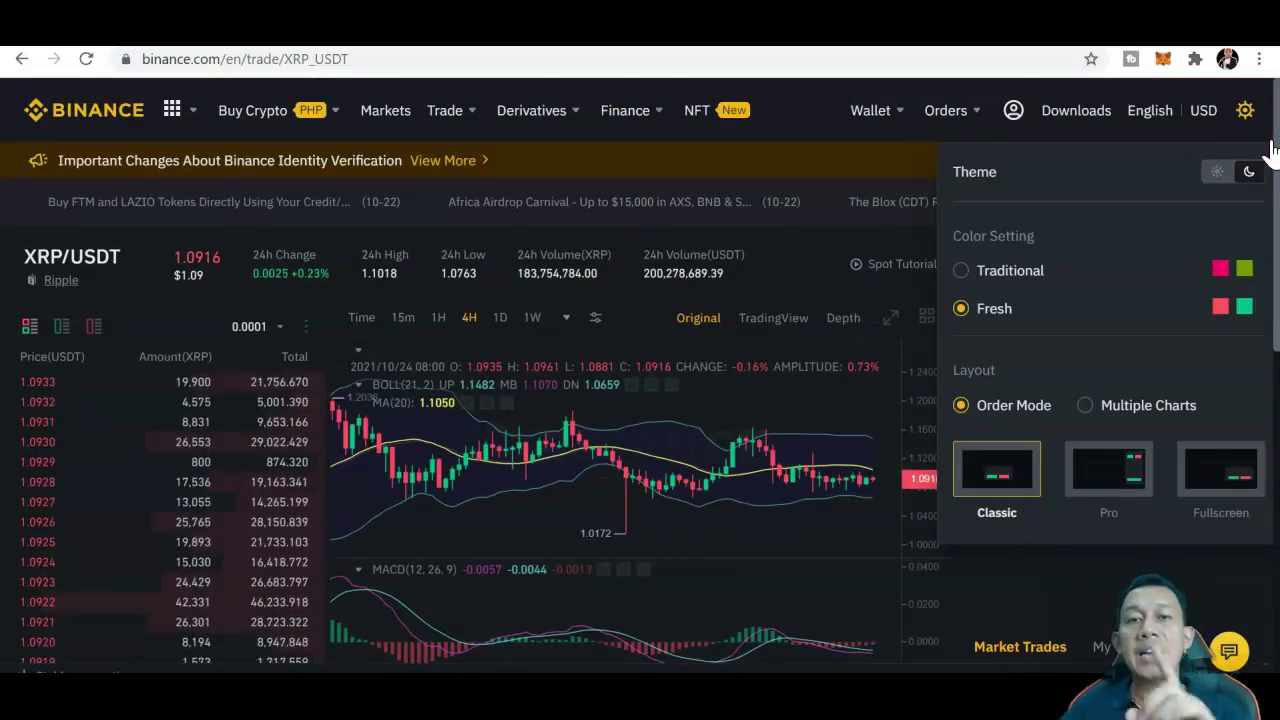
{"action": "mouse_move", "coordinate": [648, 115]}
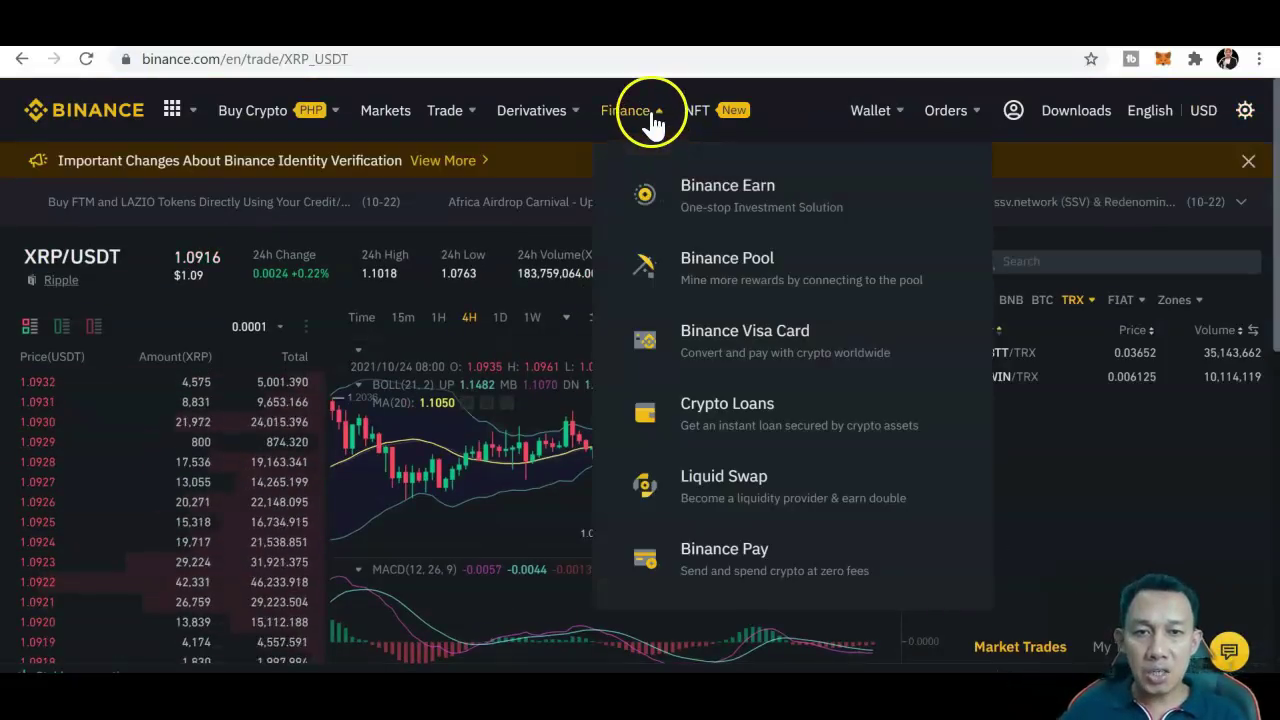
{"action": "left_click", "coordinate": [690, 200]}
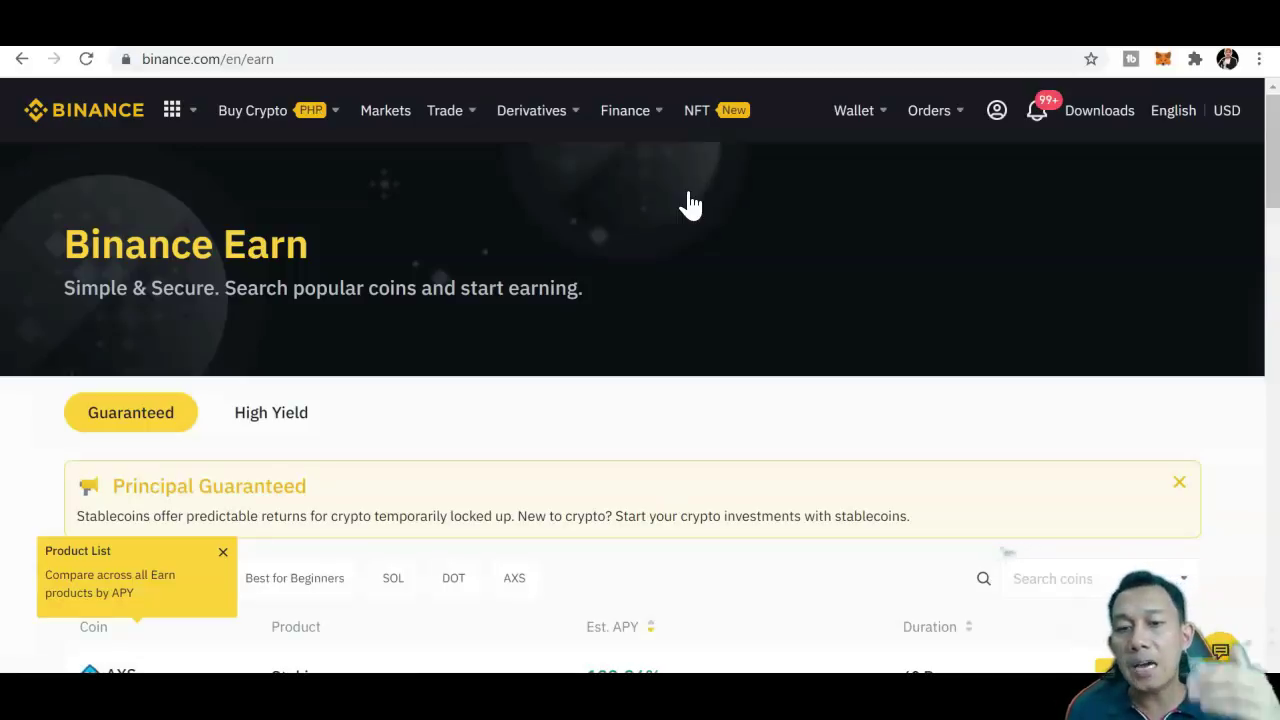
{"action": "left_click_drag", "start_coordinate": [1273, 172], "coordinate": [1273, 220]}
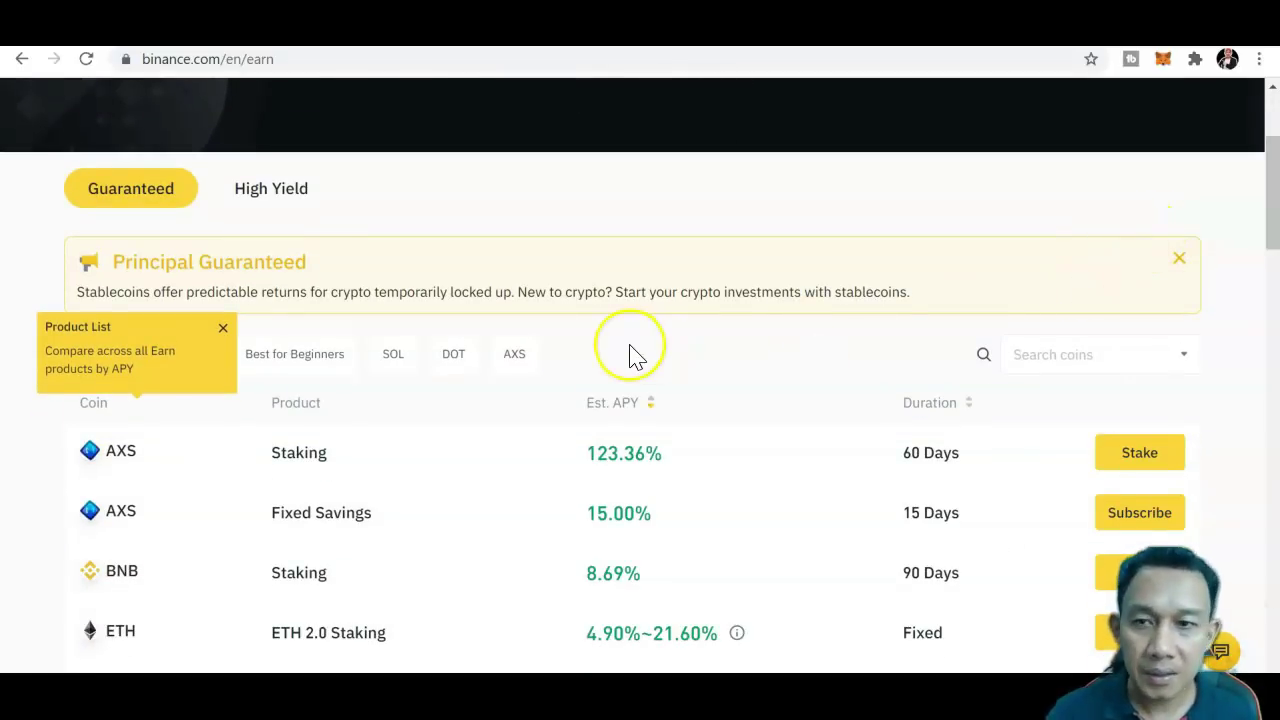
{"action": "left_click", "coordinate": [222, 334]}
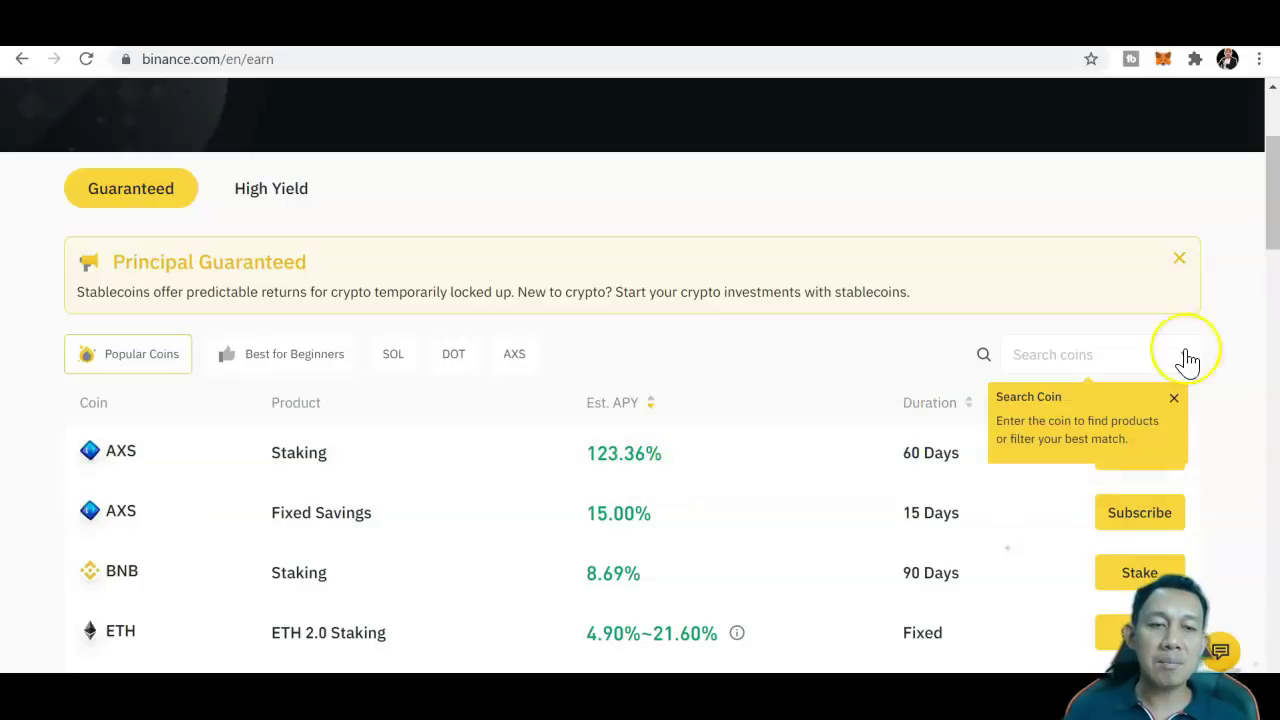
{"action": "left_click", "coordinate": [1181, 400]}
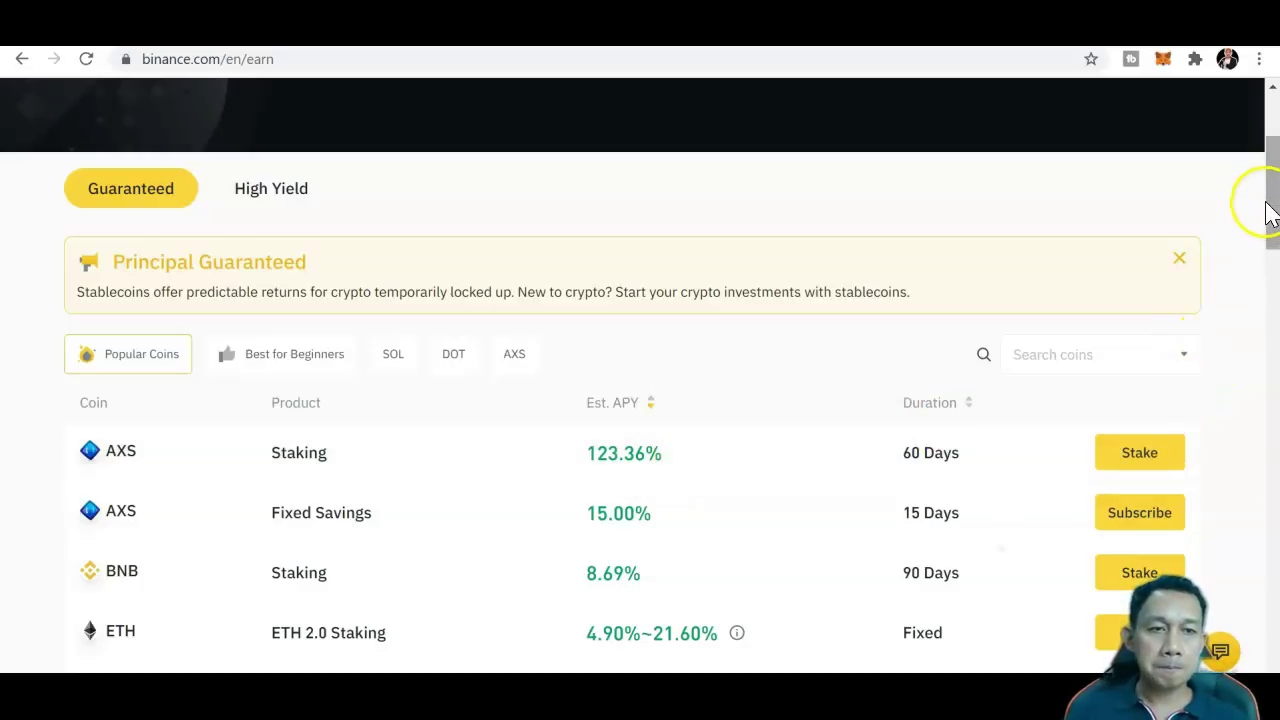
{"action": "left_click_drag", "start_coordinate": [1272, 210], "coordinate": [1268, 266]}
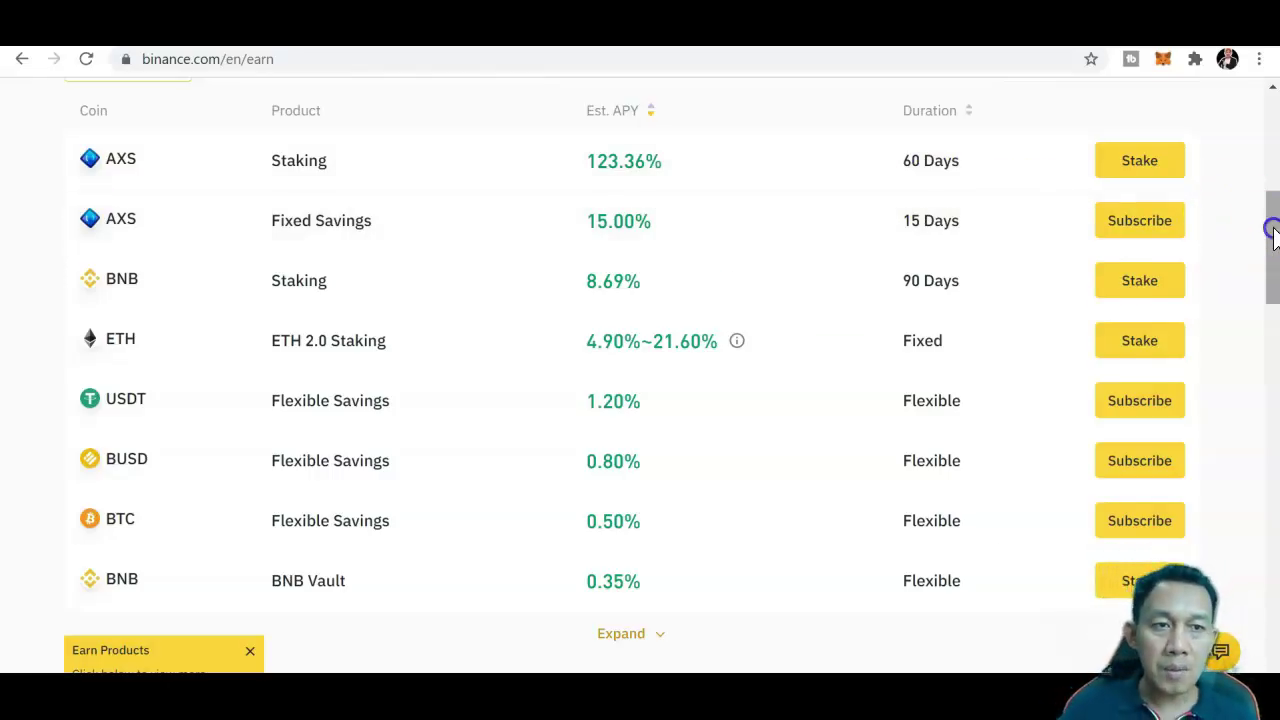
Open the Fiat and Spot wallet and filter the coin list by AXS
{"action": "left_click_drag", "start_coordinate": [1271, 237], "coordinate": [1270, 135]}
{"action": "mouse_move", "coordinate": [862, 118]}
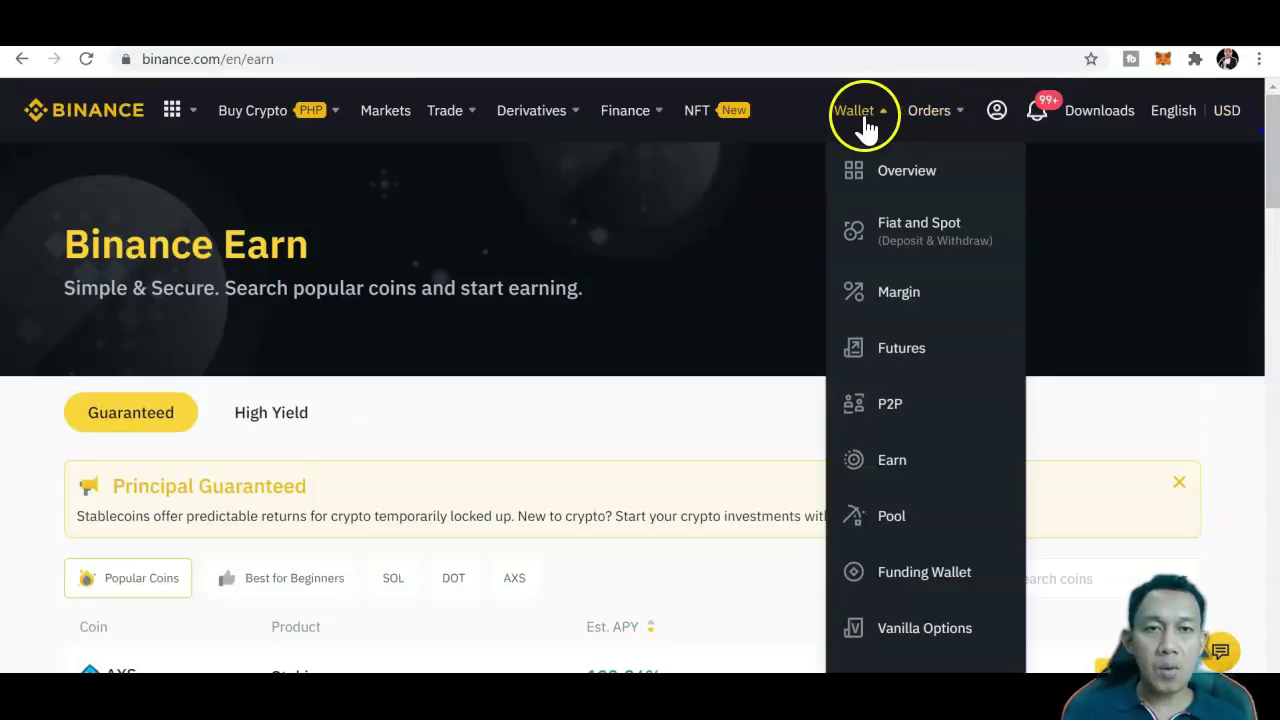
{"action": "left_click", "coordinate": [885, 238]}
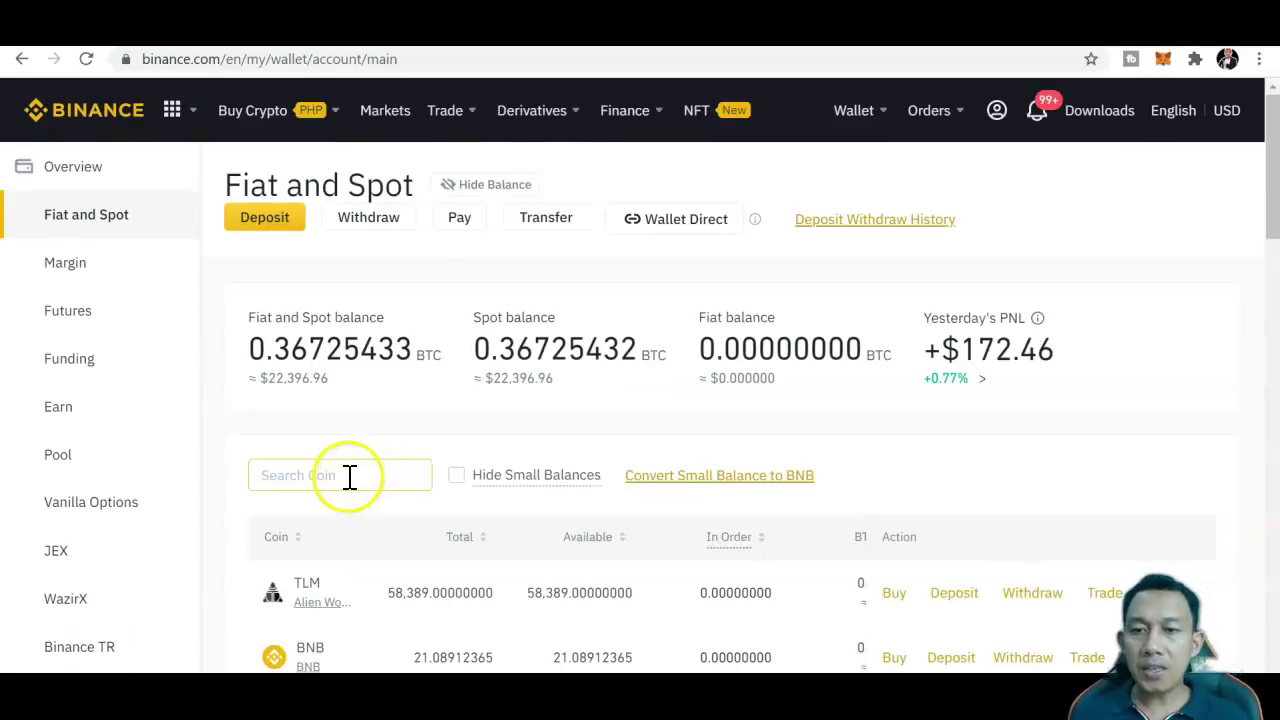
{"action": "left_click", "coordinate": [349, 476]}
{"action": "type", "text": "AXS"}
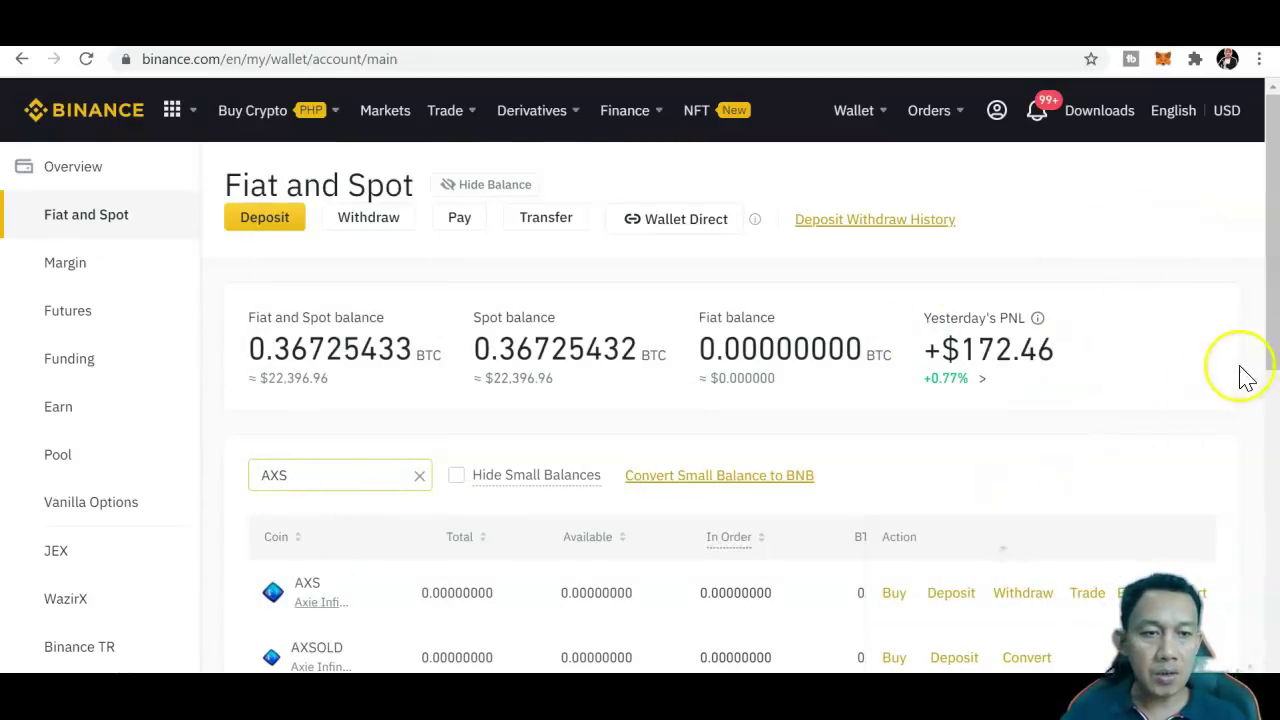
Open the AXS/USDT trading pair from the trade options of the AXS coin
{"action": "left_click_drag", "start_coordinate": [1271, 323], "coordinate": [1272, 366]}
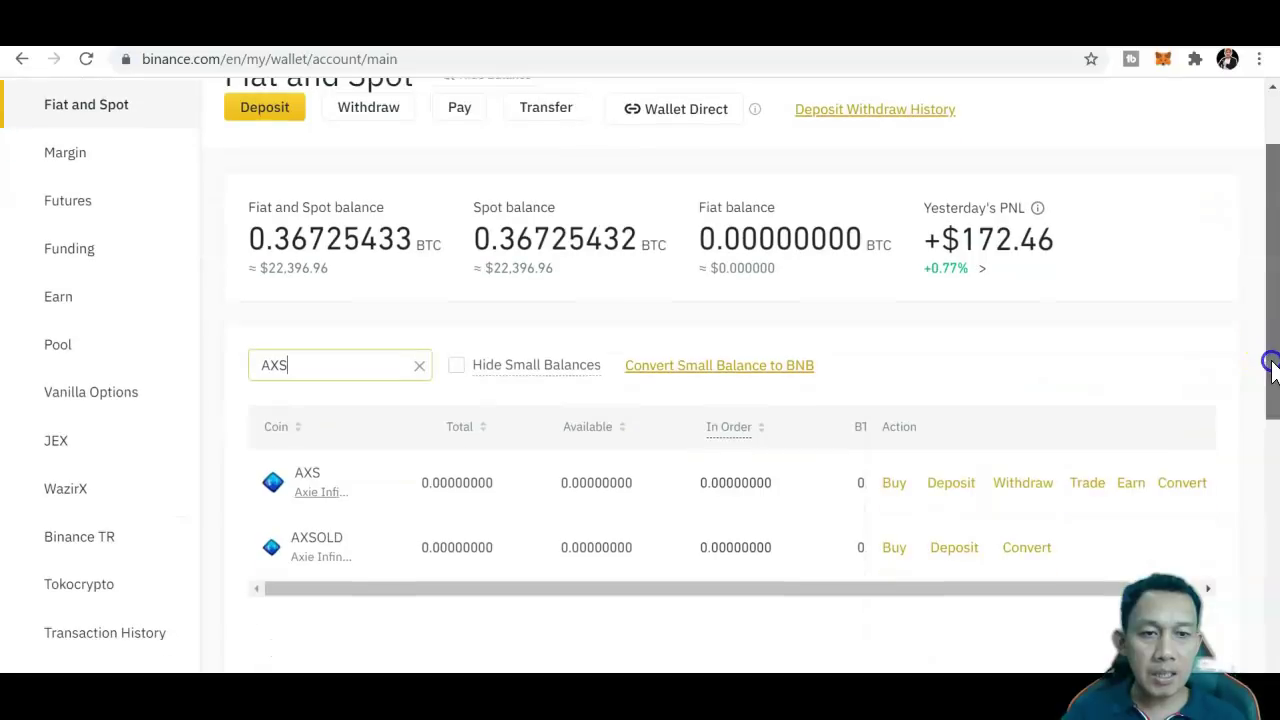
{"action": "left_click", "coordinate": [1087, 482]}
{"action": "left_click", "coordinate": [1166, 456]}
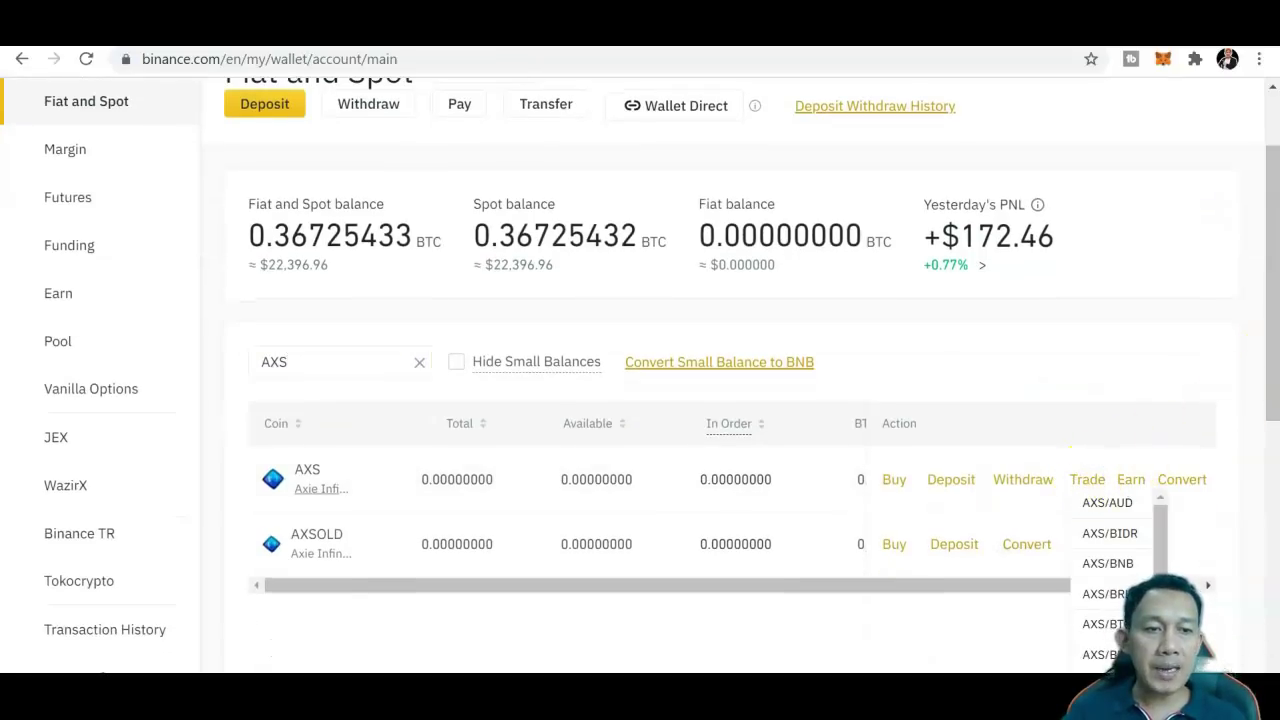
{"action": "left_click_drag", "start_coordinate": [1271, 347], "coordinate": [1271, 457]}
{"action": "left_click_drag", "start_coordinate": [1160, 410], "coordinate": [1154, 457]}
{"action": "left_click", "coordinate": [1130, 463]}
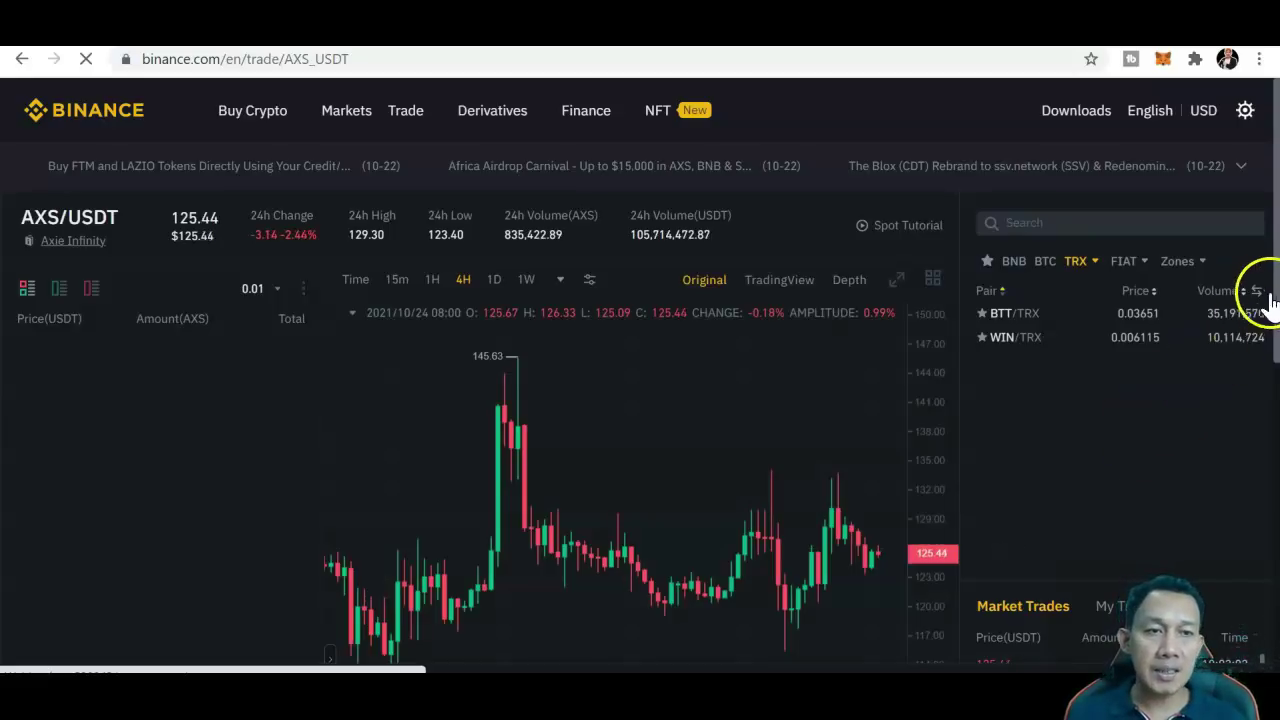
Set the AXS limit buy amount to 100% of the available USDT
{"action": "left_click_drag", "start_coordinate": [1276, 330], "coordinate": [1271, 560]}
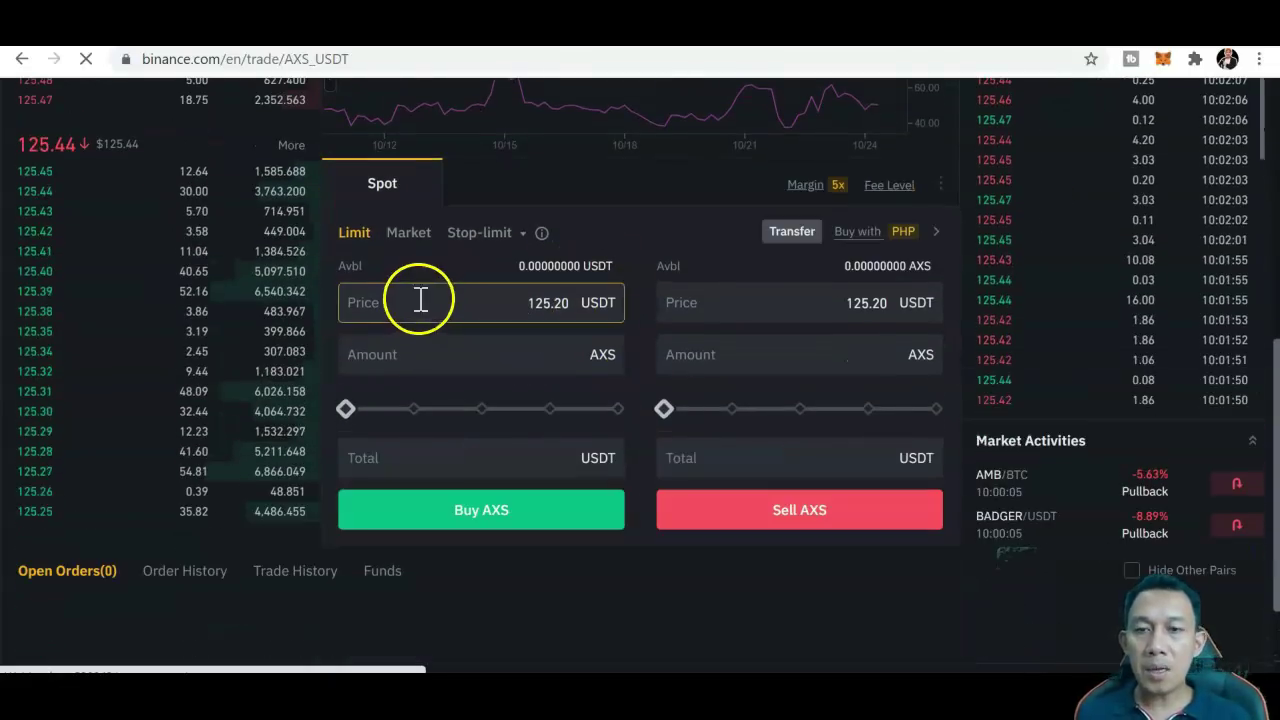
{"action": "left_click", "coordinate": [482, 408]}
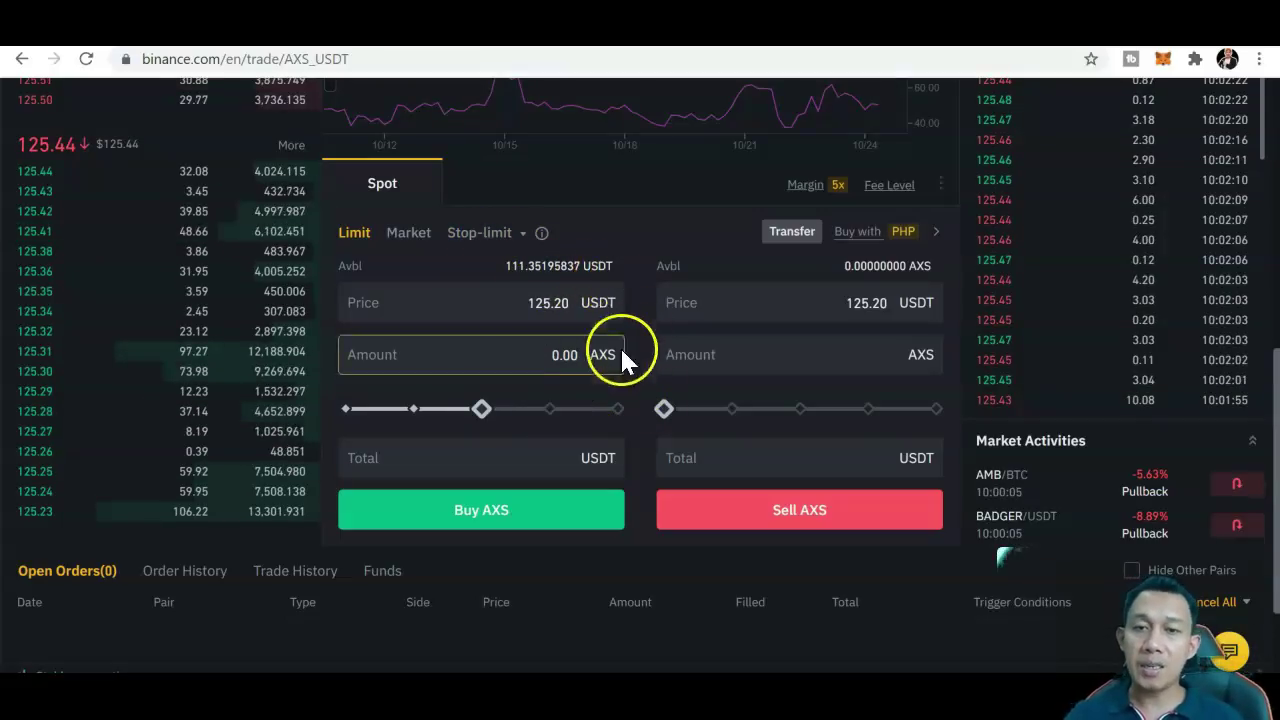
{"action": "left_click", "coordinate": [617, 408]}
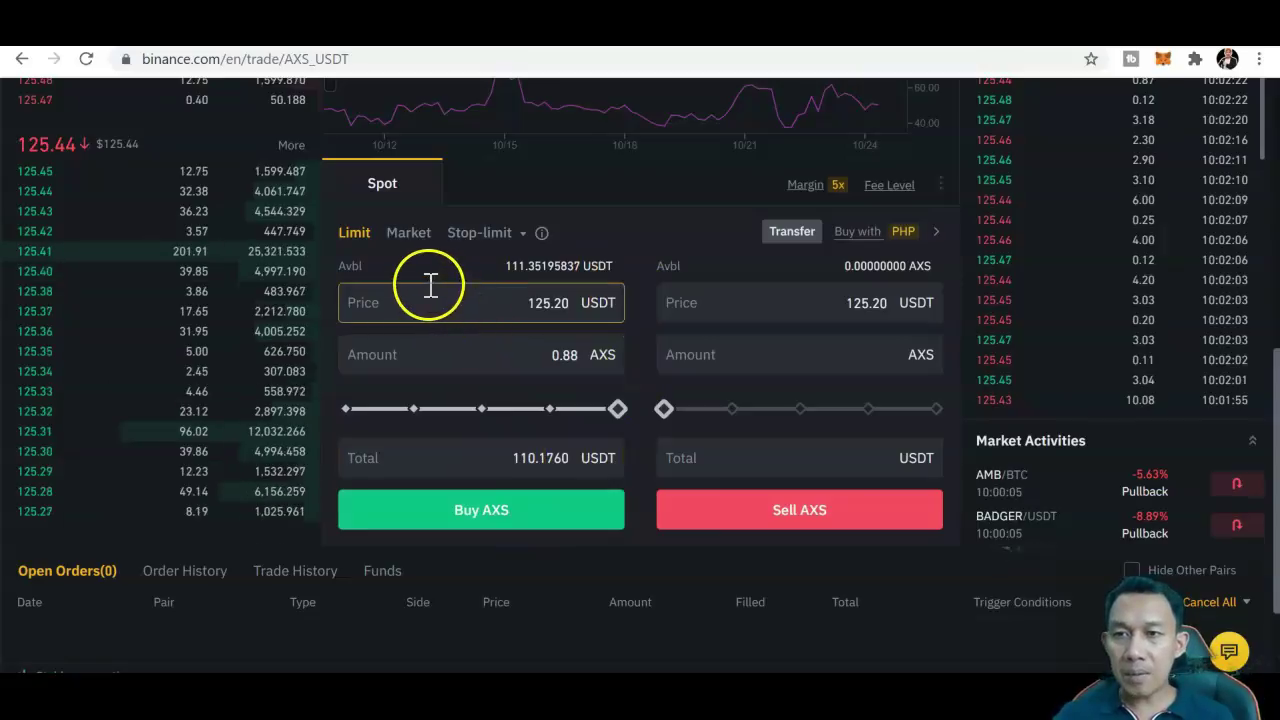
Set the limit buy price to 125.48 USDT and submit the AXS buy order
{"action": "left_click", "coordinate": [575, 307]}
{"action": "key", "text": "BackSpace"}
{"action": "key", "text": "BackSpace"}
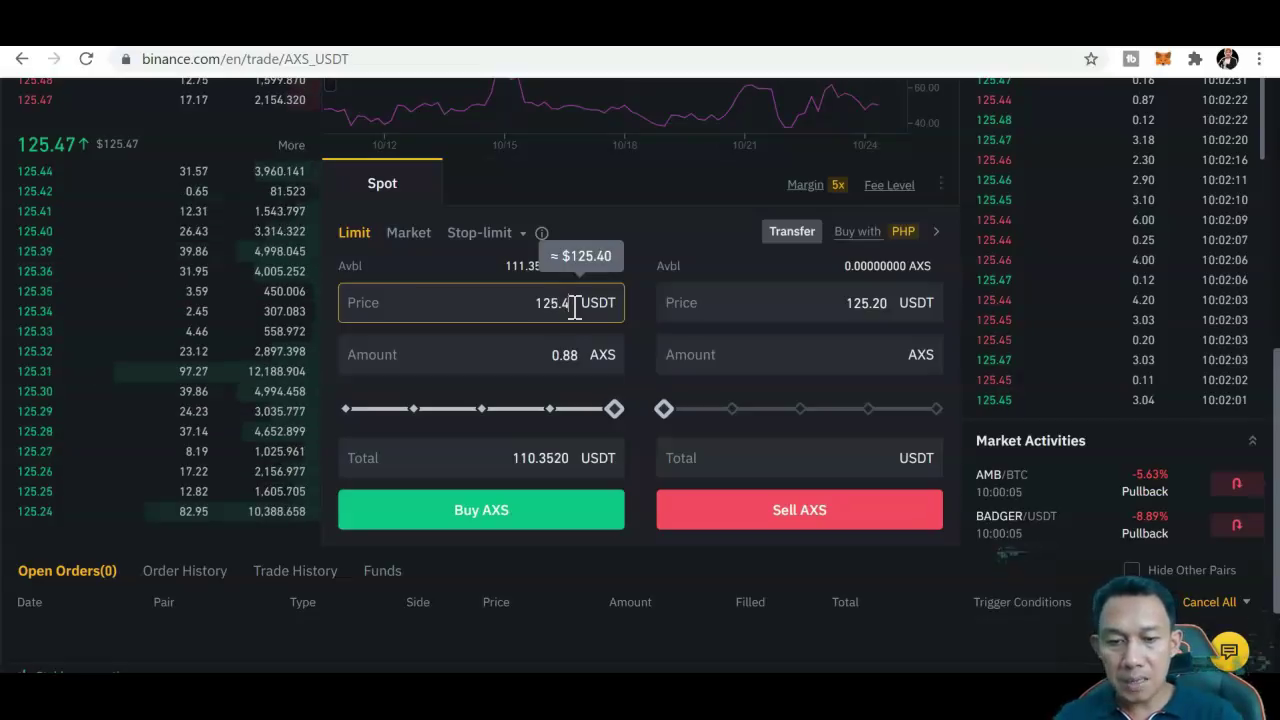
{"action": "left_click", "coordinate": [521, 514]}
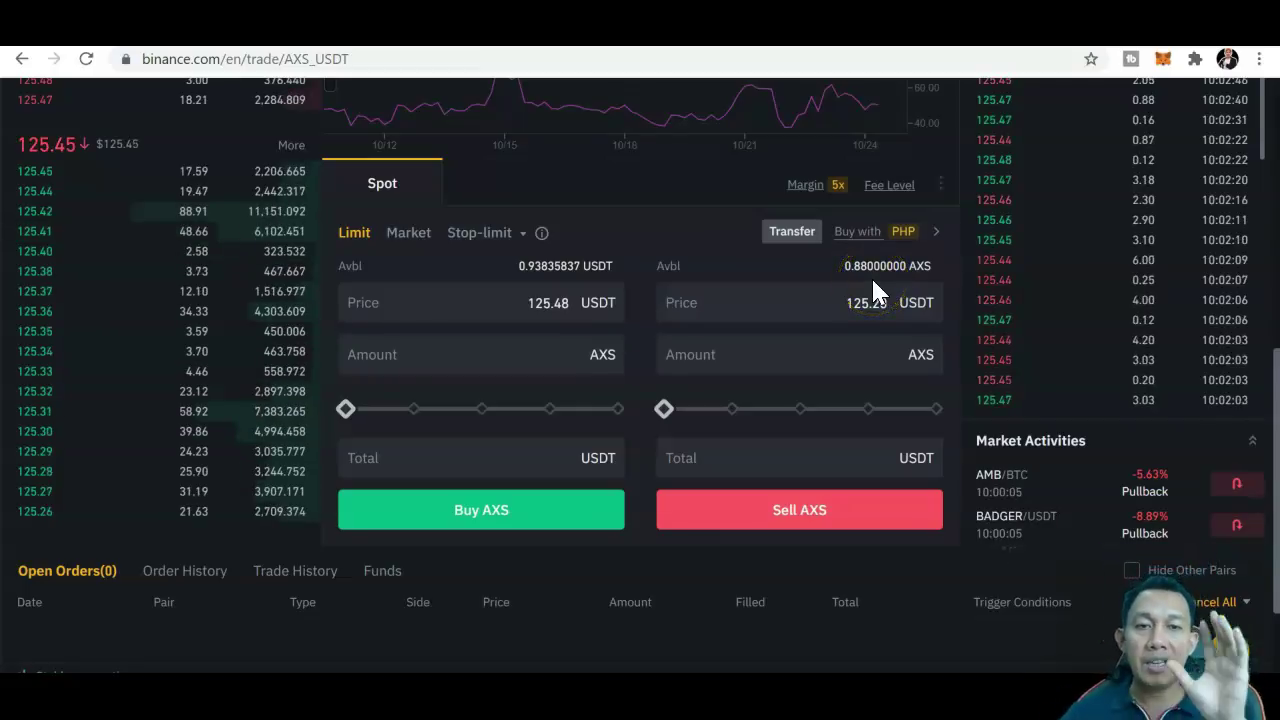
Return to Binance Earn and review the APY and duration of the AXS staking offer
{"action": "scroll", "coordinate": [871, 276], "scroll_direction": "up", "scroll_amount": 2}
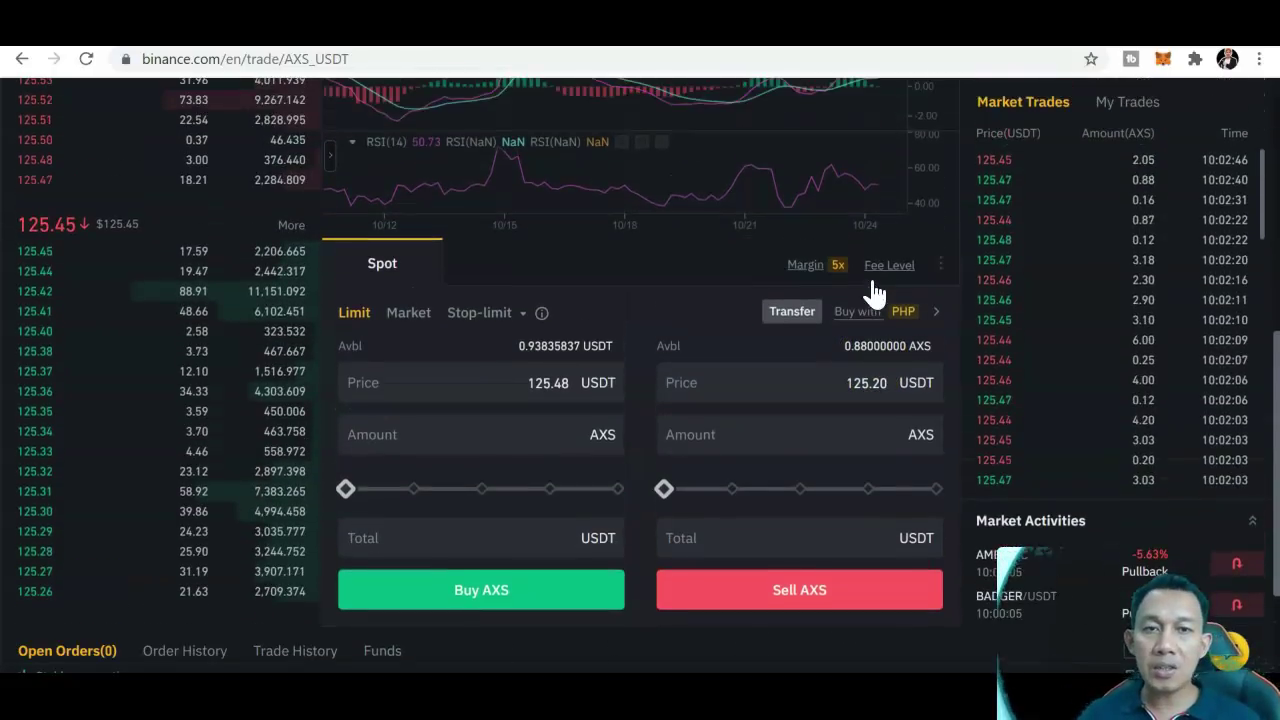
{"action": "scroll", "coordinate": [871, 280], "scroll_direction": "up", "scroll_amount": 4}
{"action": "left_click", "coordinate": [872, 112]}
{"action": "mouse_move", "coordinate": [650, 110]}
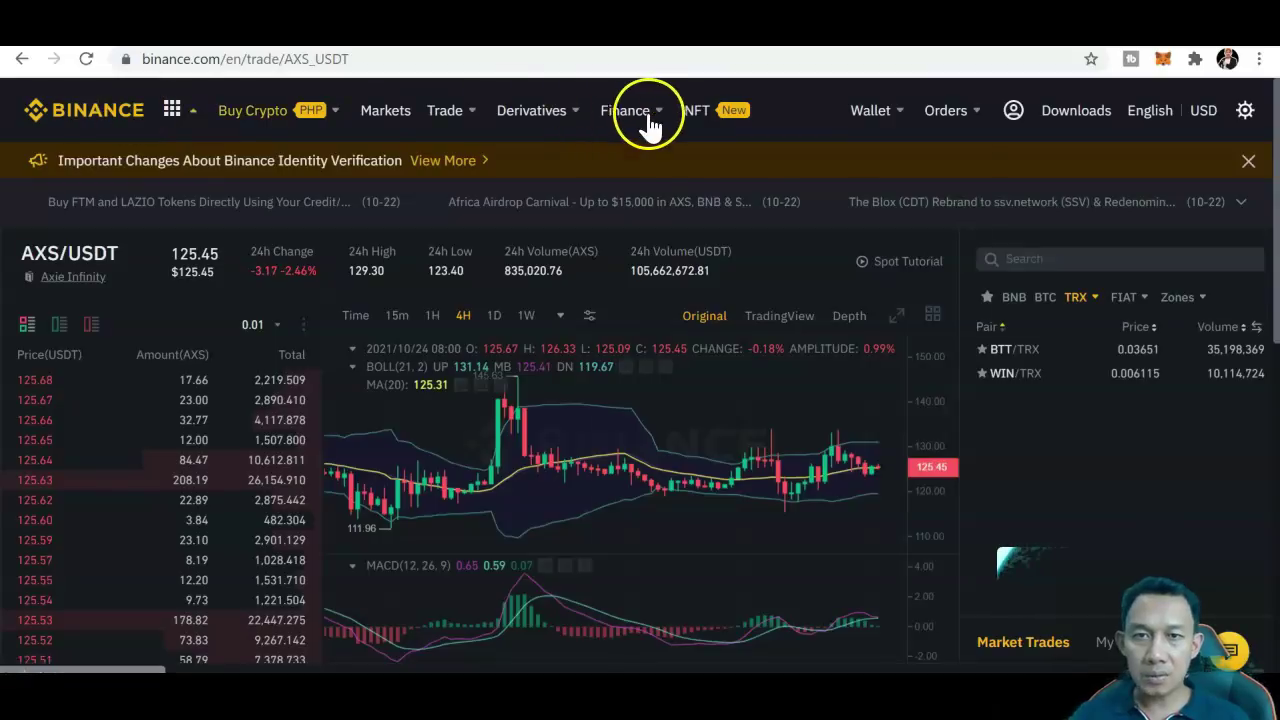
{"action": "left_click", "coordinate": [720, 212]}
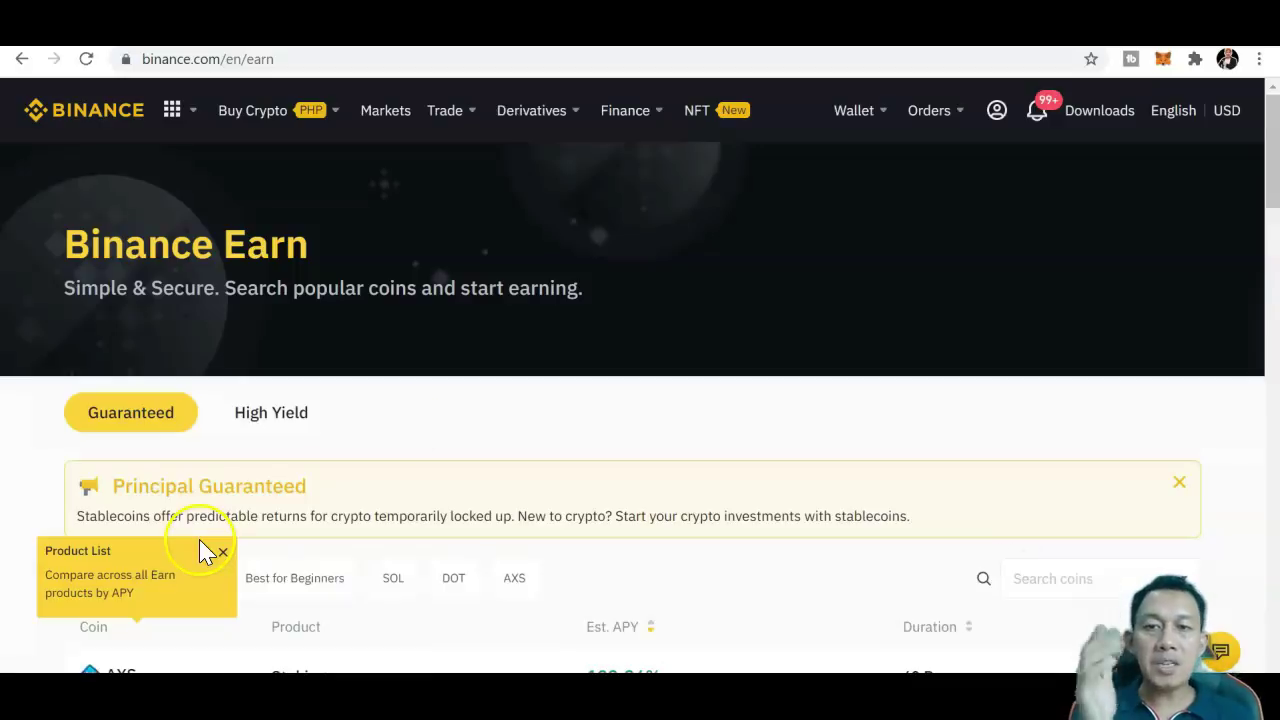
{"action": "left_click_drag", "start_coordinate": [1267, 189], "coordinate": [1268, 193]}
{"action": "left_click_drag", "start_coordinate": [1273, 248], "coordinate": [1273, 283]}
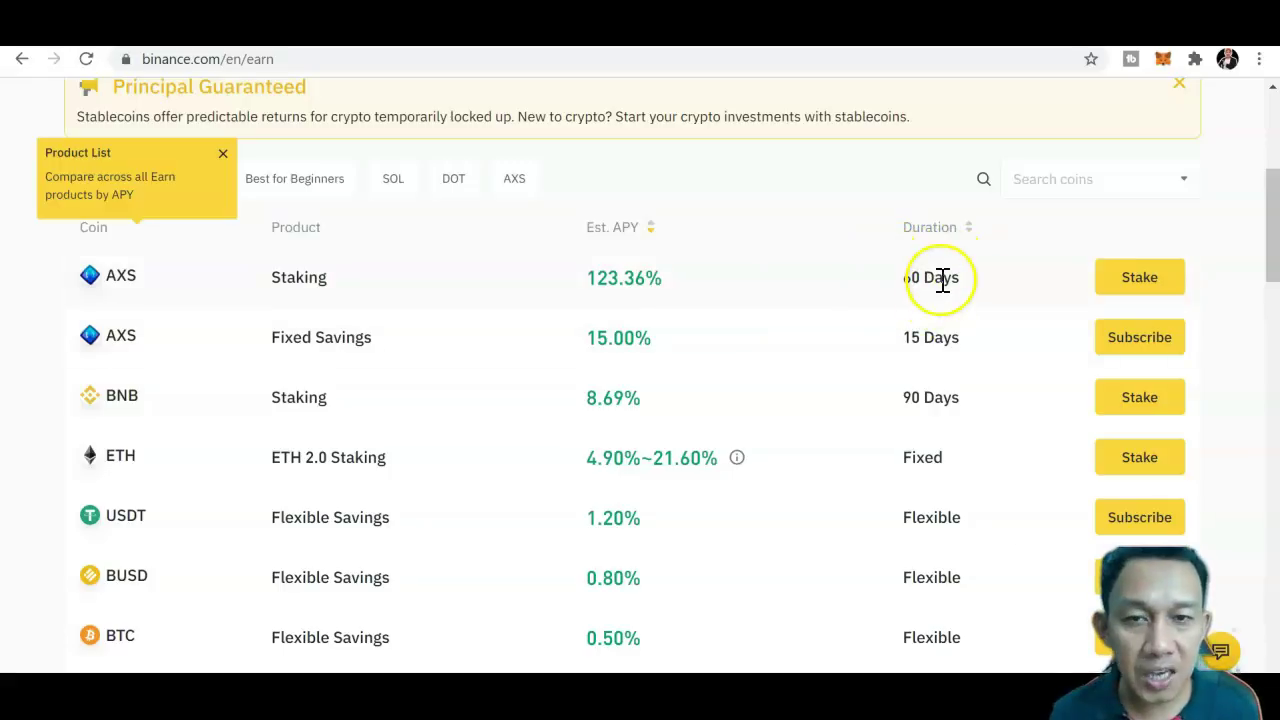
Open the Earn wallet and go to its Binance Staking Products page
{"action": "left_click_drag", "start_coordinate": [1266, 251], "coordinate": [1252, 137]}
{"action": "mouse_move", "coordinate": [862, 120]}
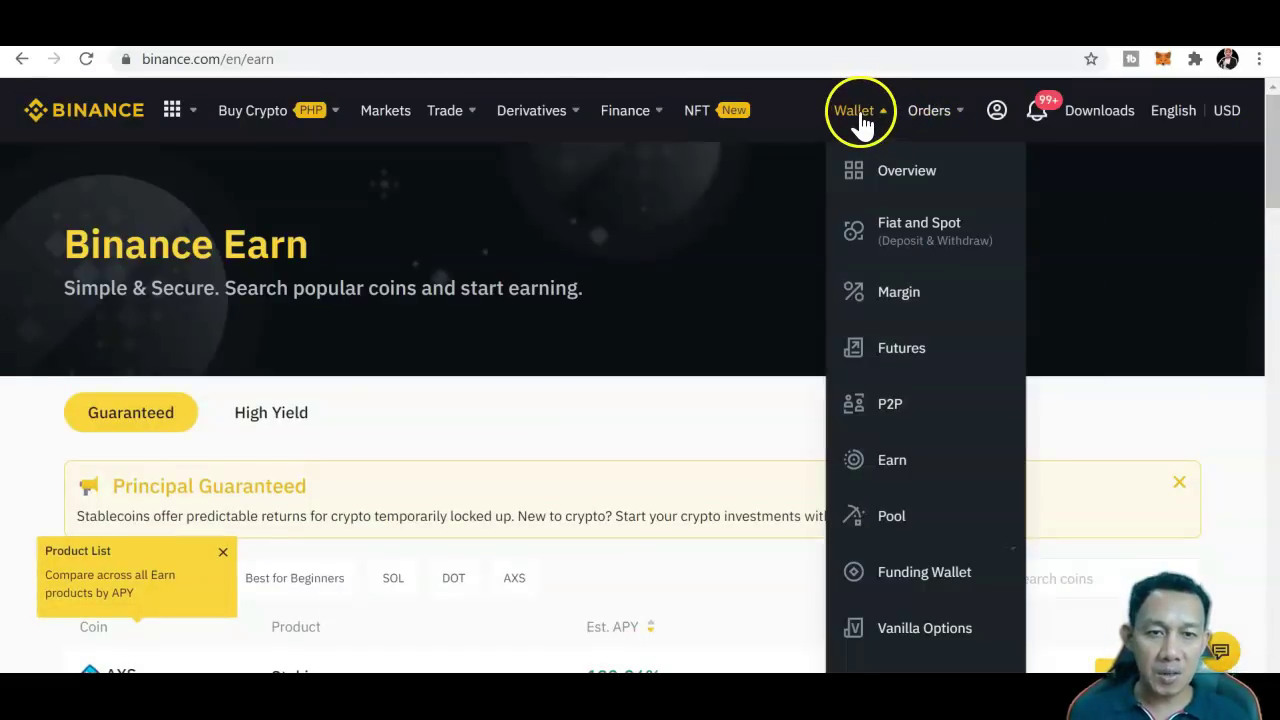
{"action": "left_click", "coordinate": [885, 462]}
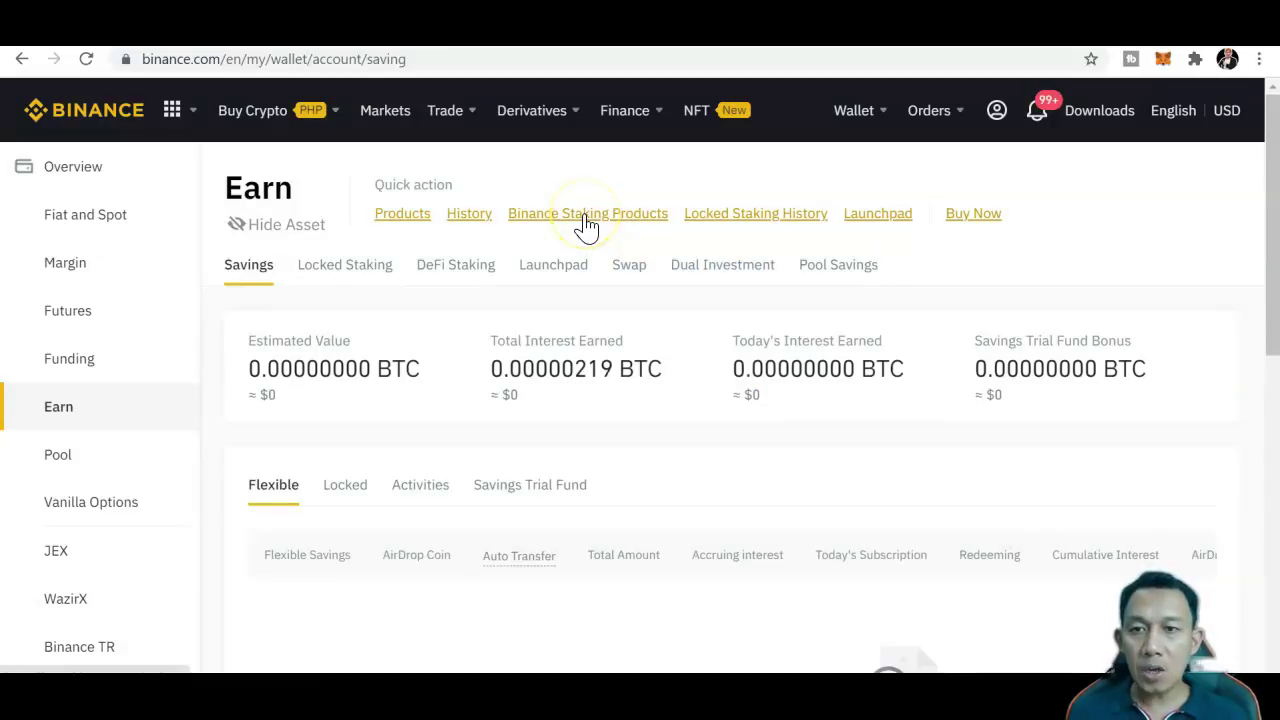
{"action": "left_click", "coordinate": [604, 215]}
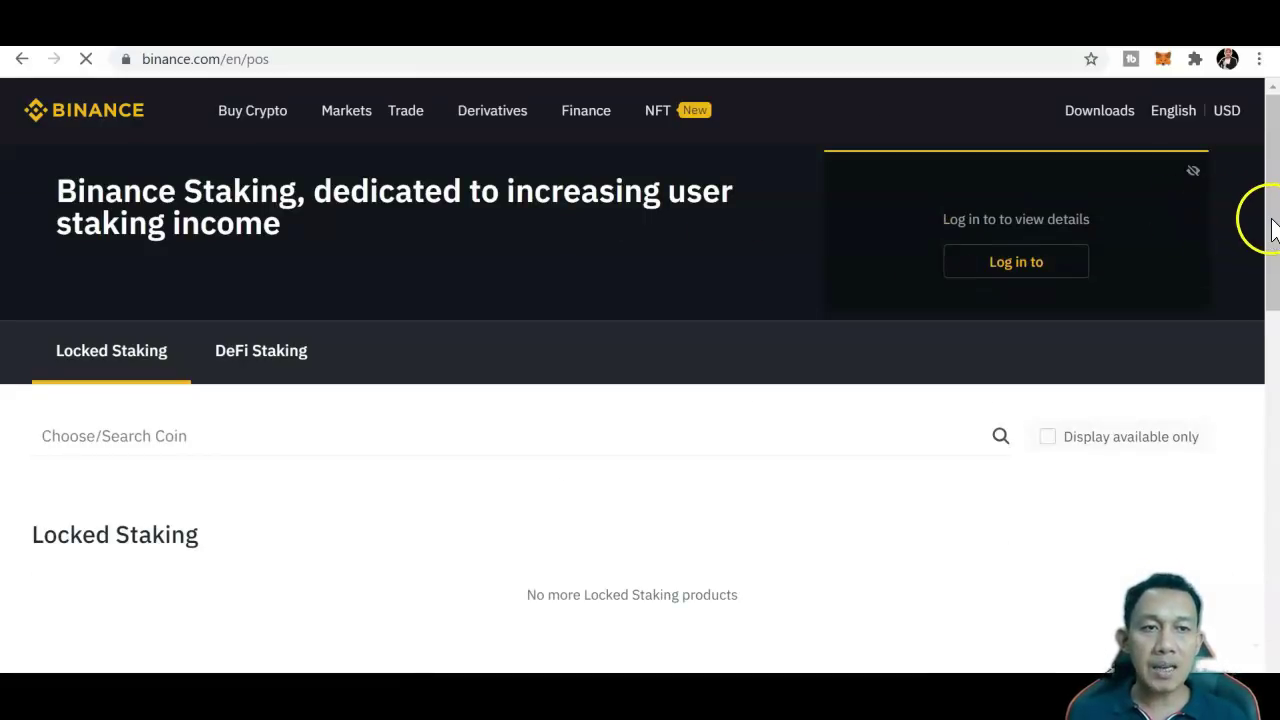
Expand the full list of Locked Staking products and open the staking form for AXS
{"action": "left_click_drag", "start_coordinate": [1273, 228], "coordinate": [1273, 356]}
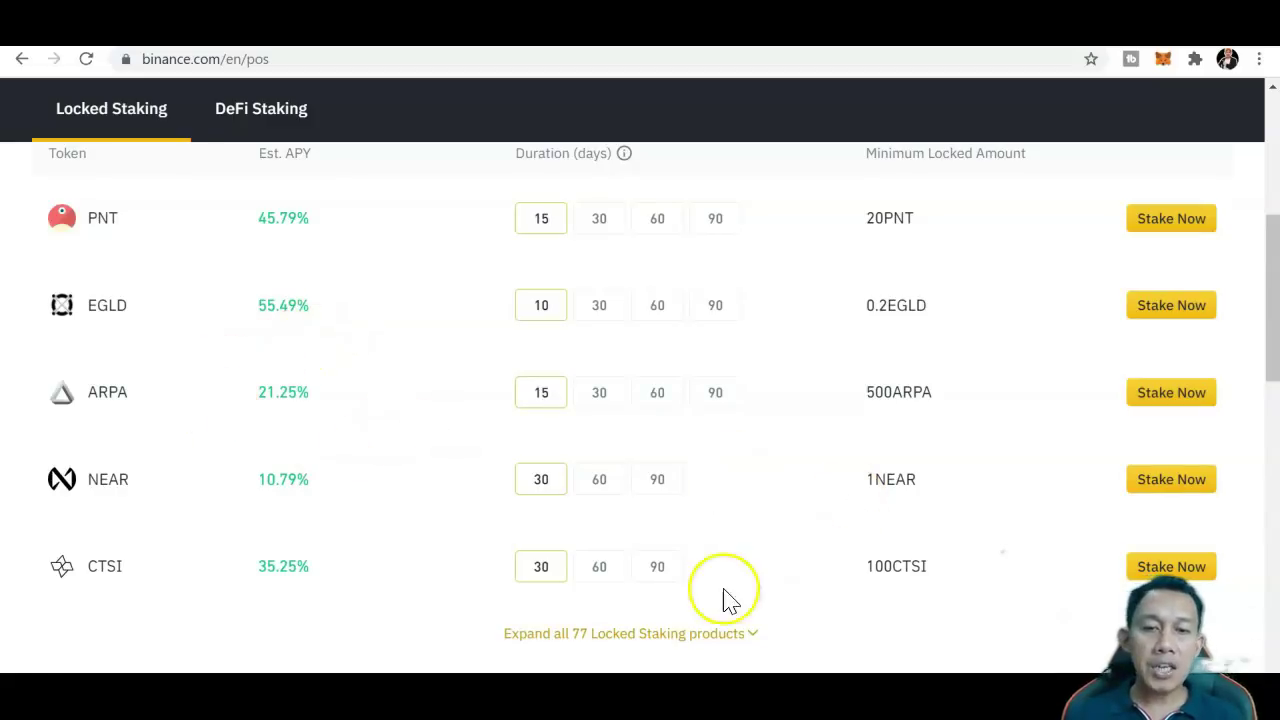
{"action": "left_click", "coordinate": [678, 640]}
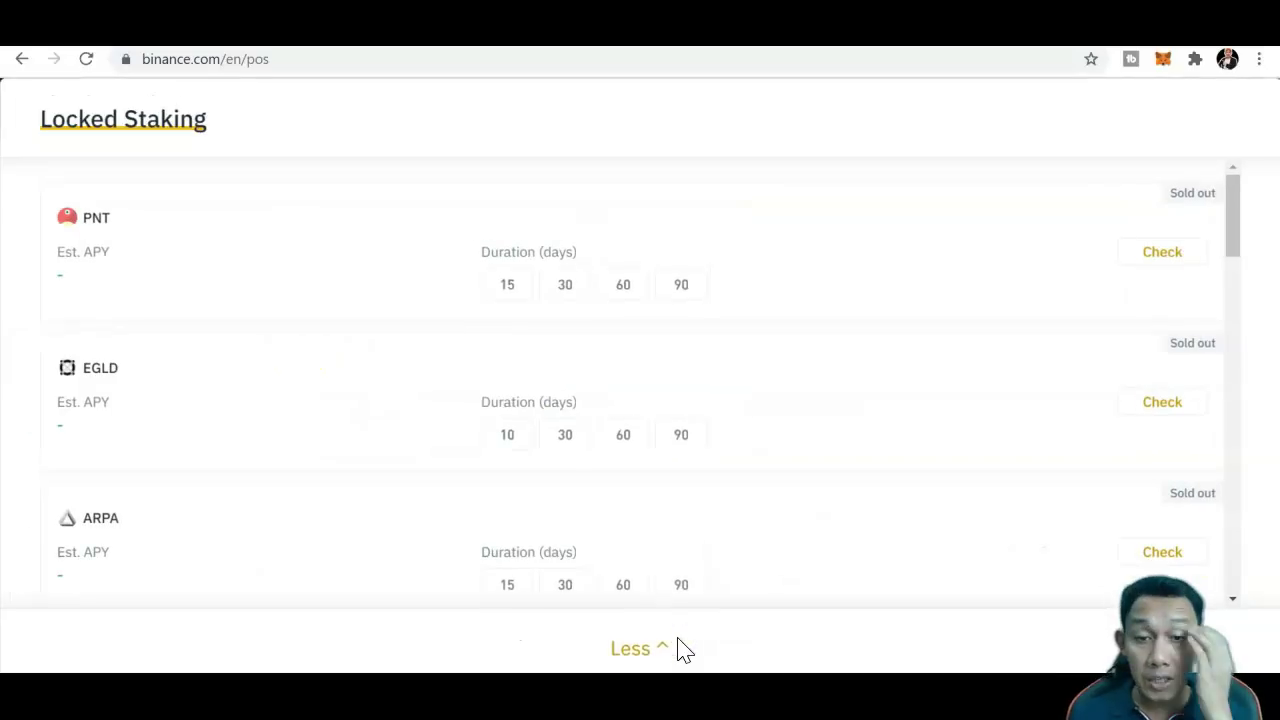
{"action": "left_click_drag", "start_coordinate": [1234, 290], "coordinate": [1240, 380]}
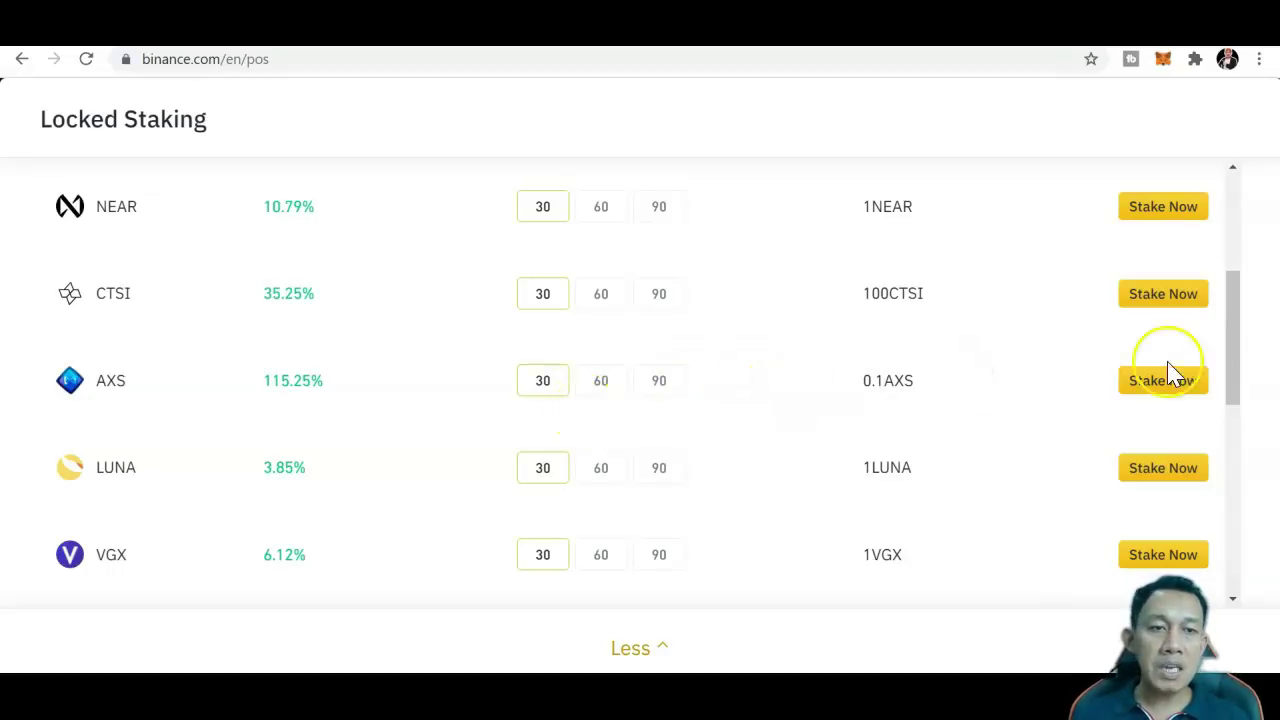
{"action": "mouse_move", "coordinate": [1234, 386]}
{"action": "left_mouse_down"}
{"action": "mouse_move", "coordinate": [1233, 268]}
{"action": "mouse_move", "coordinate": [1231, 380]}
{"action": "left_mouse_up"}
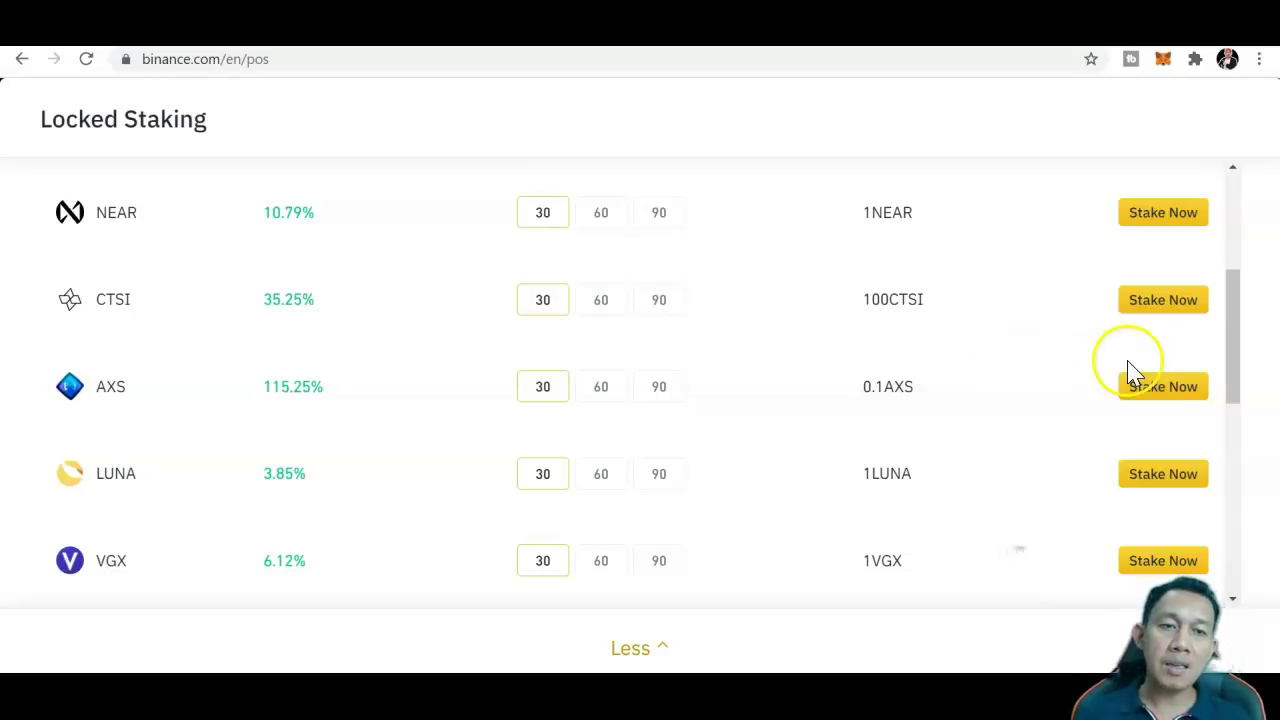
{"action": "left_click", "coordinate": [1156, 395]}
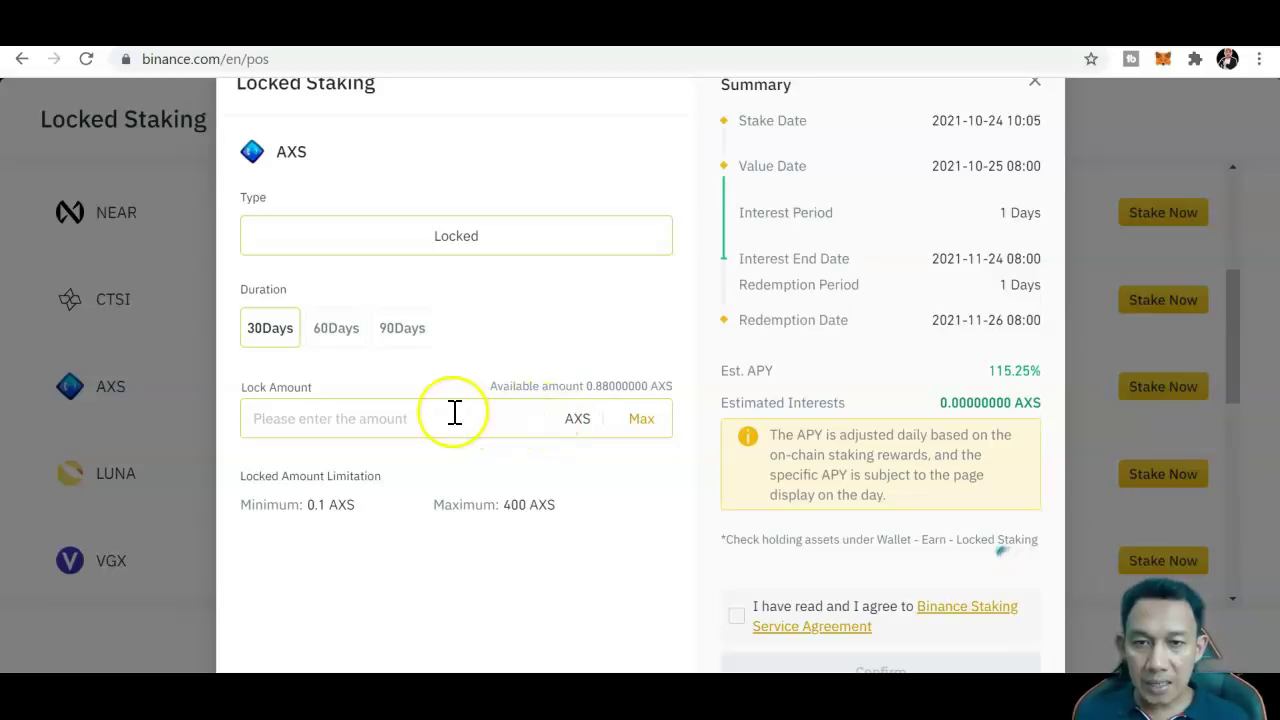
Set the lock amount to the maximum 0.88 AXS for 30 days, accept the staking service agreement and confirm the stake
{"action": "left_click", "coordinate": [642, 420]}
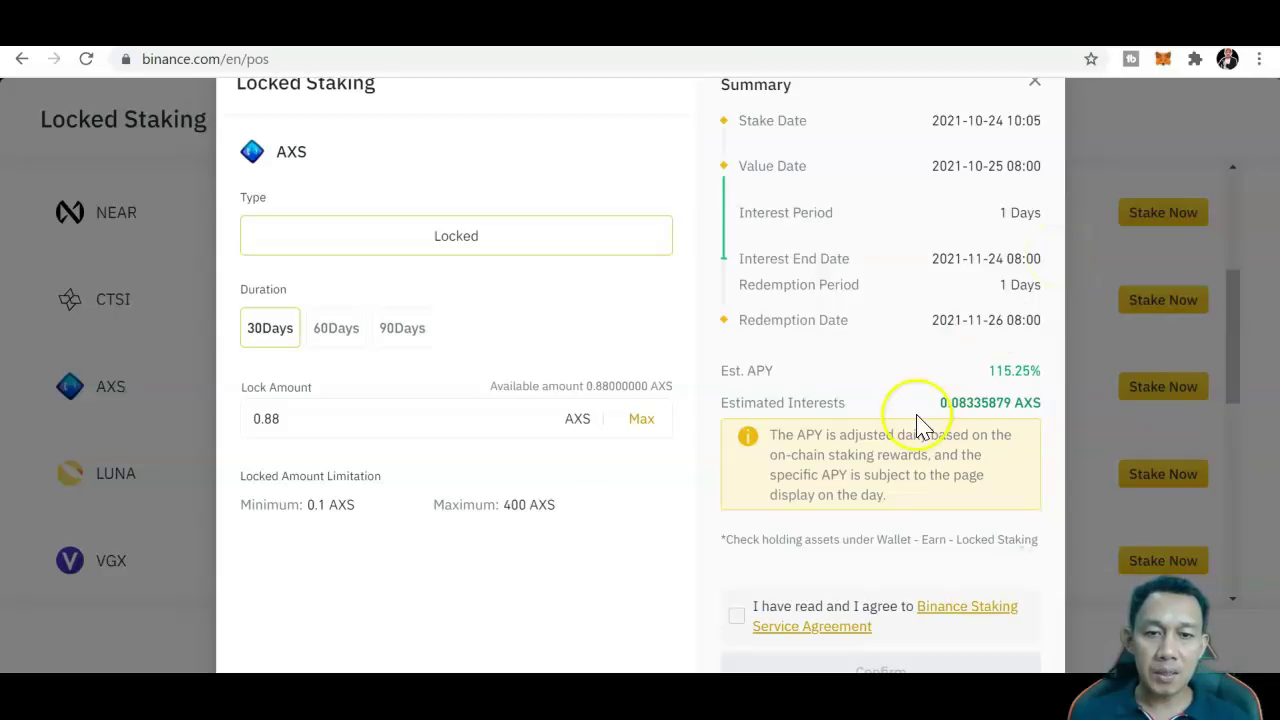
{"action": "left_click", "coordinate": [739, 620]}
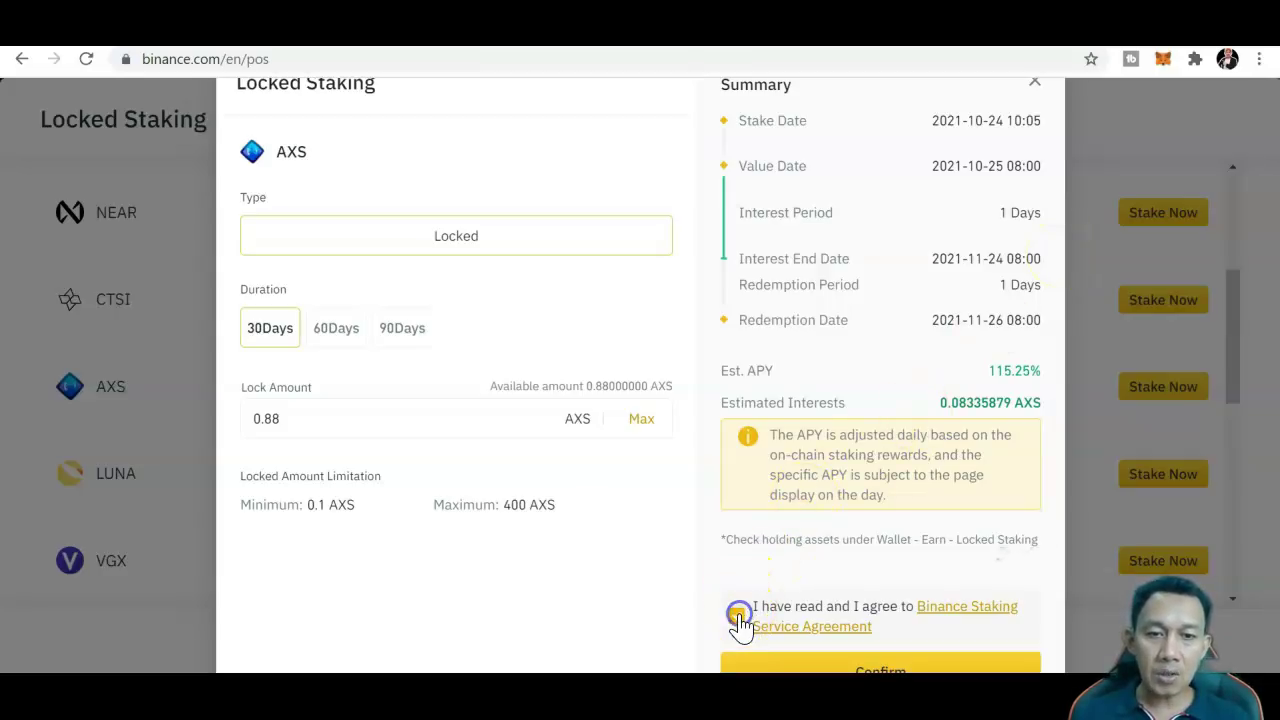
{"action": "left_click", "coordinate": [766, 667]}
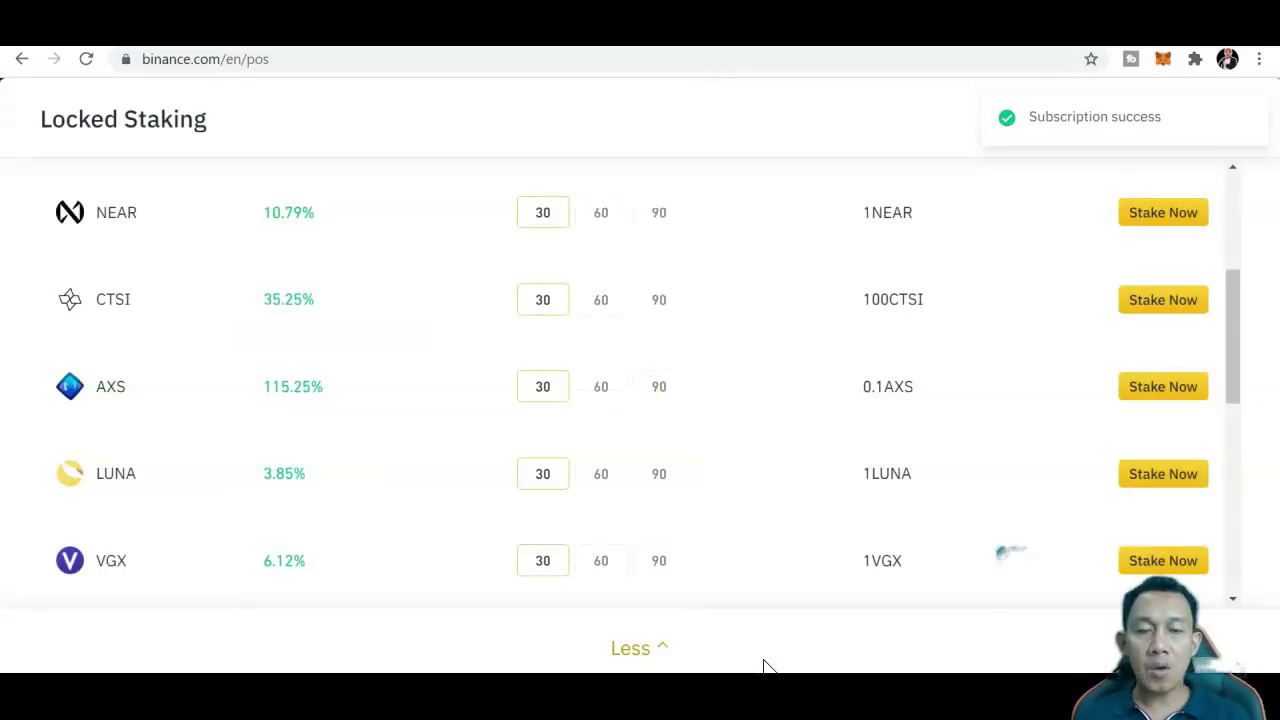
Leave the Locked Staking list and return to the Earn wallet page
{"action": "left_click_drag", "start_coordinate": [1236, 392], "coordinate": [1238, 278]}
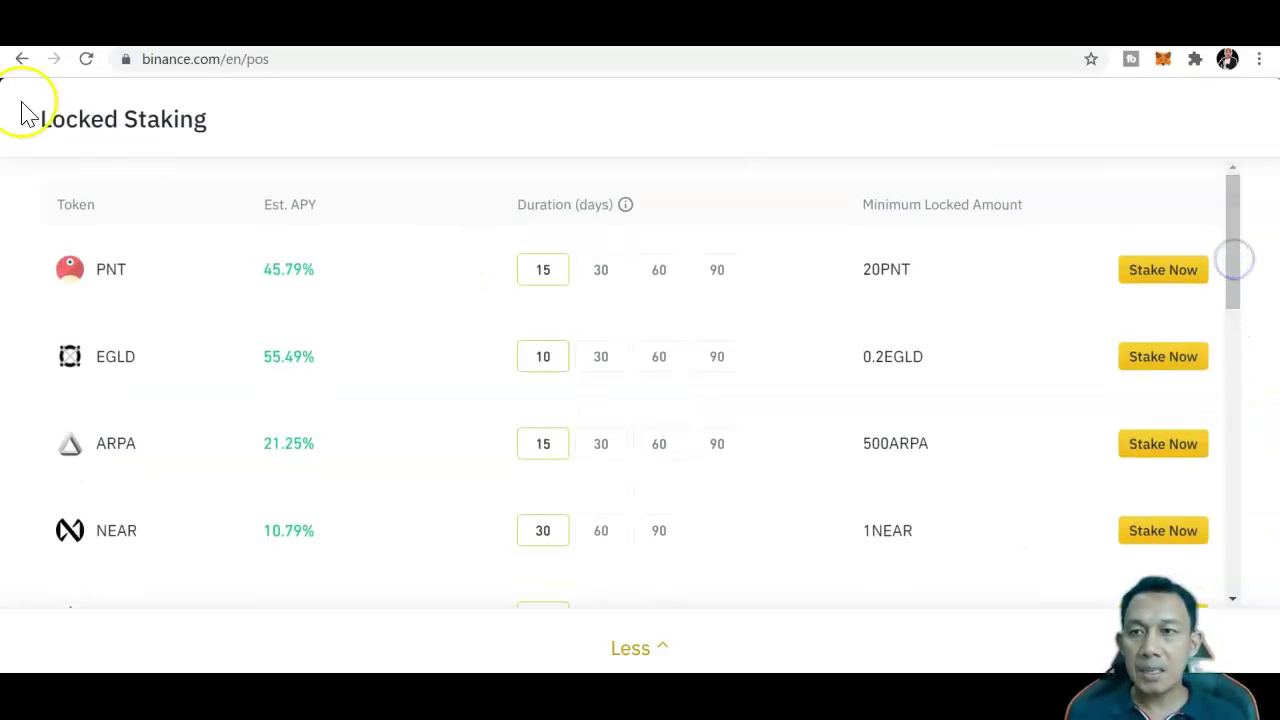
{"action": "left_click", "coordinate": [20, 62]}
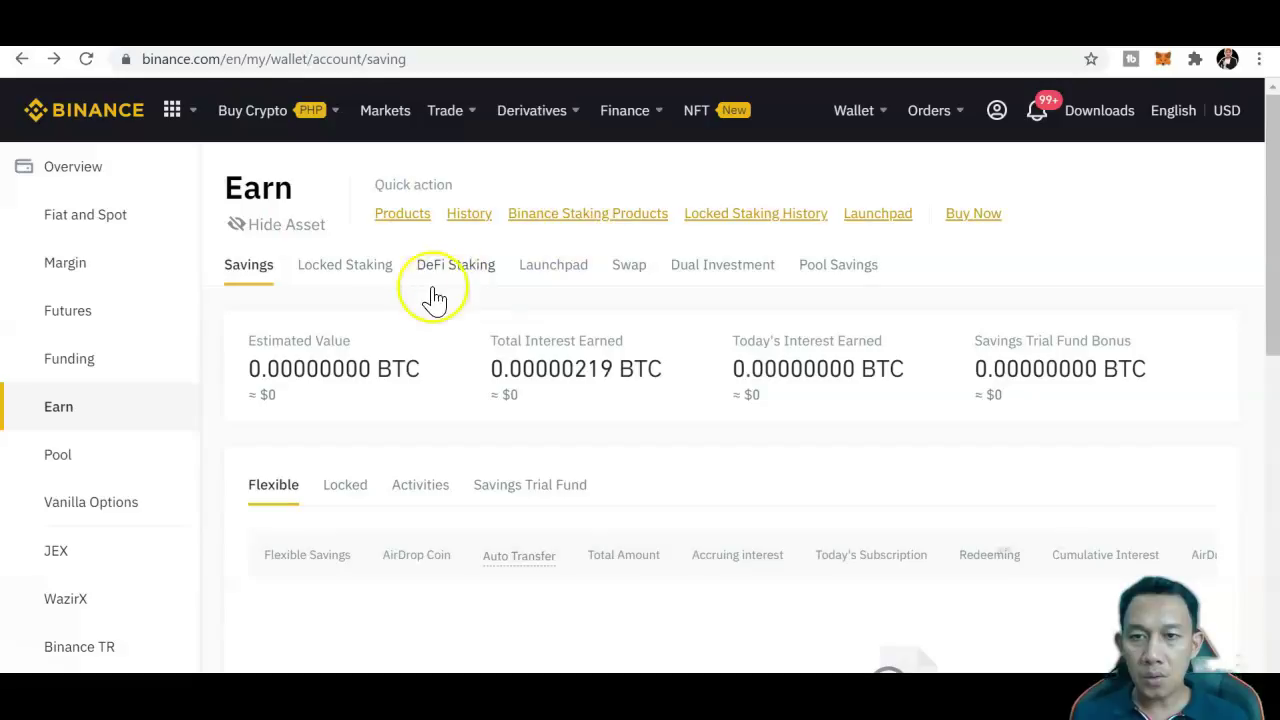
Display the locked-term positions under Locked Staking in the Earn wallet
{"action": "left_click", "coordinate": [358, 275]}
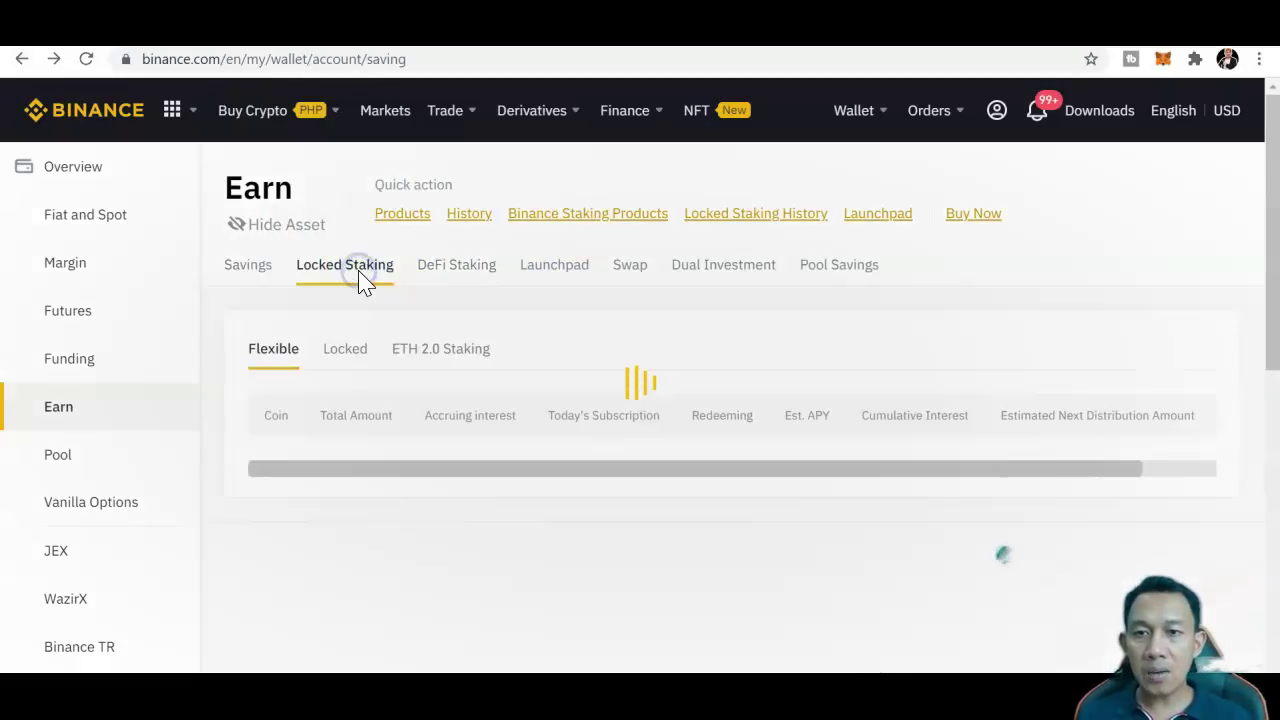
{"action": "left_click", "coordinate": [350, 352]}
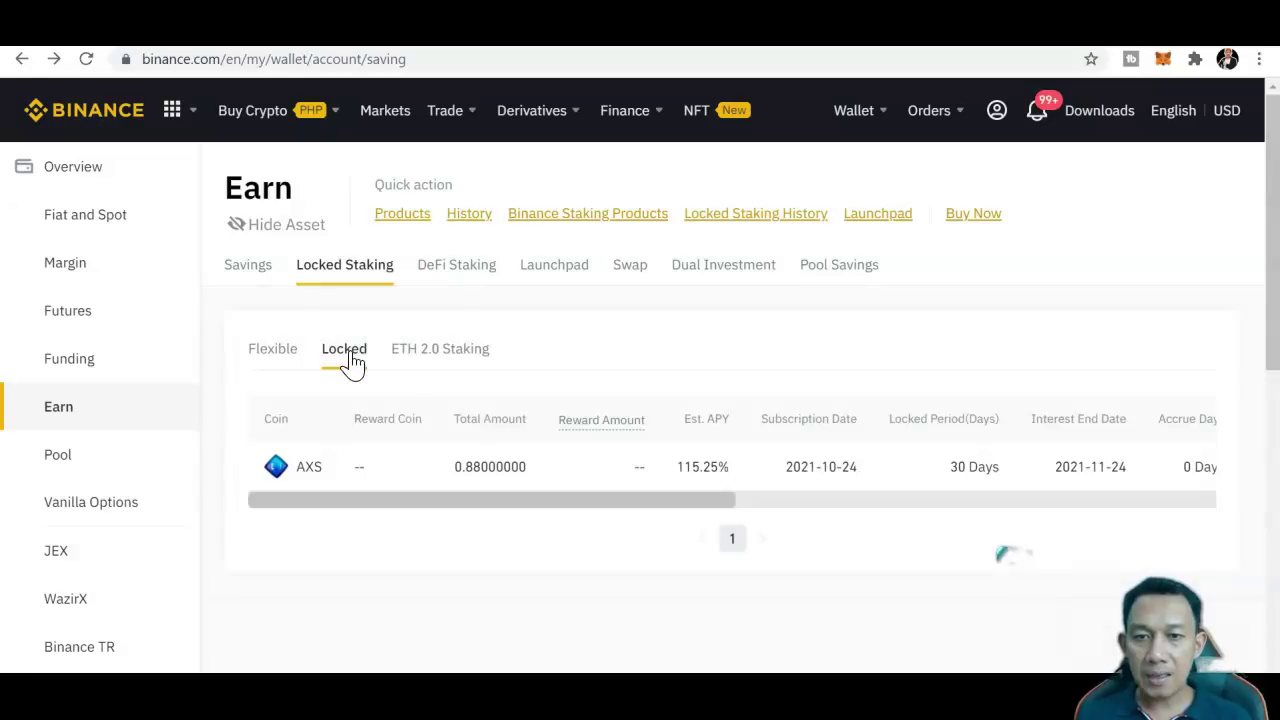
{"action": "left_click", "coordinate": [1273, 322]}
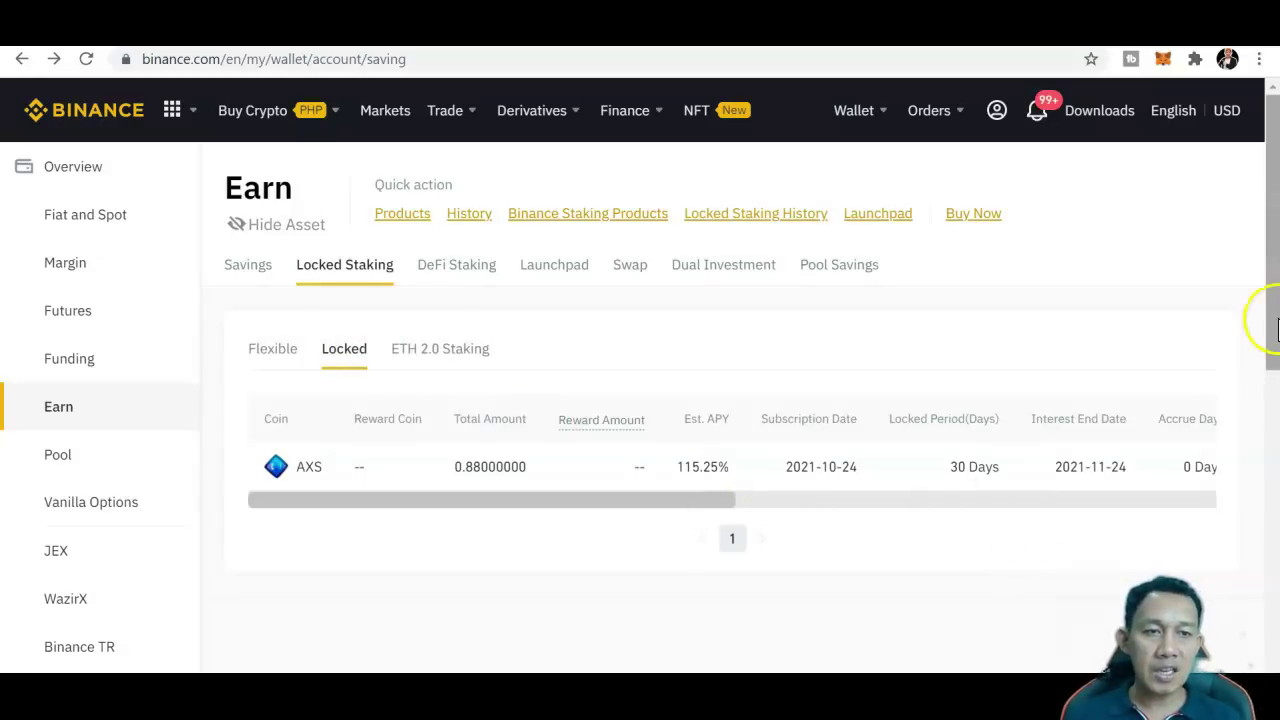
{"action": "left_click_drag", "start_coordinate": [1273, 322], "coordinate": [1269, 366]}
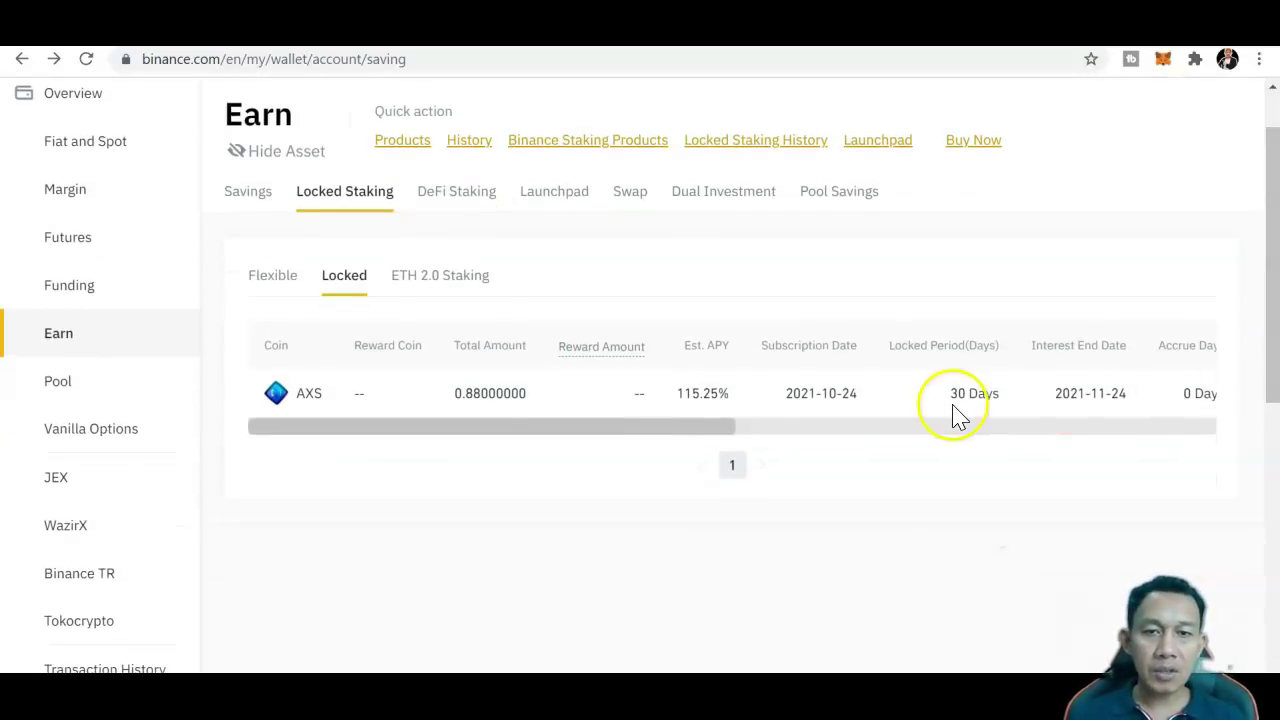
Examine the AXS locked position's interest dates, accrued days, cumulative interest, next distribution amount, redemption date, status and available operation
{"action": "left_click", "coordinate": [675, 428]}
{"action": "left_click_drag", "start_coordinate": [675, 428], "coordinate": [798, 430]}
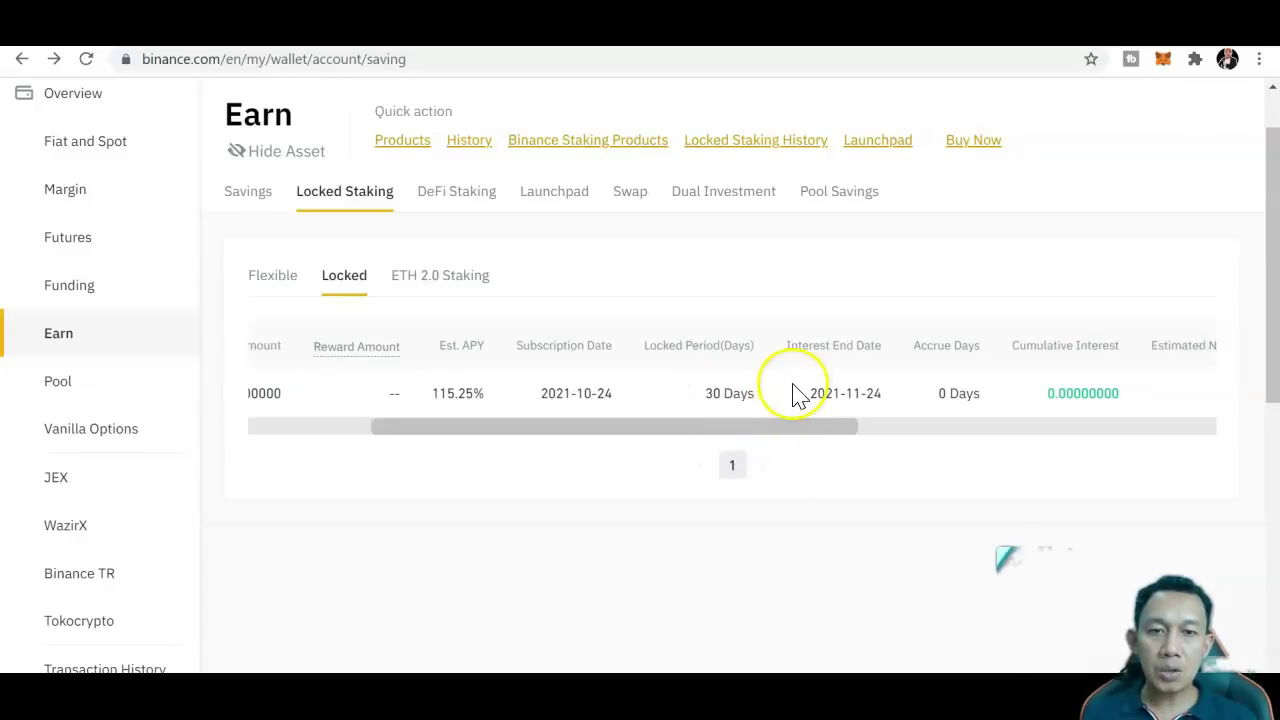
{"action": "left_click", "coordinate": [851, 388]}
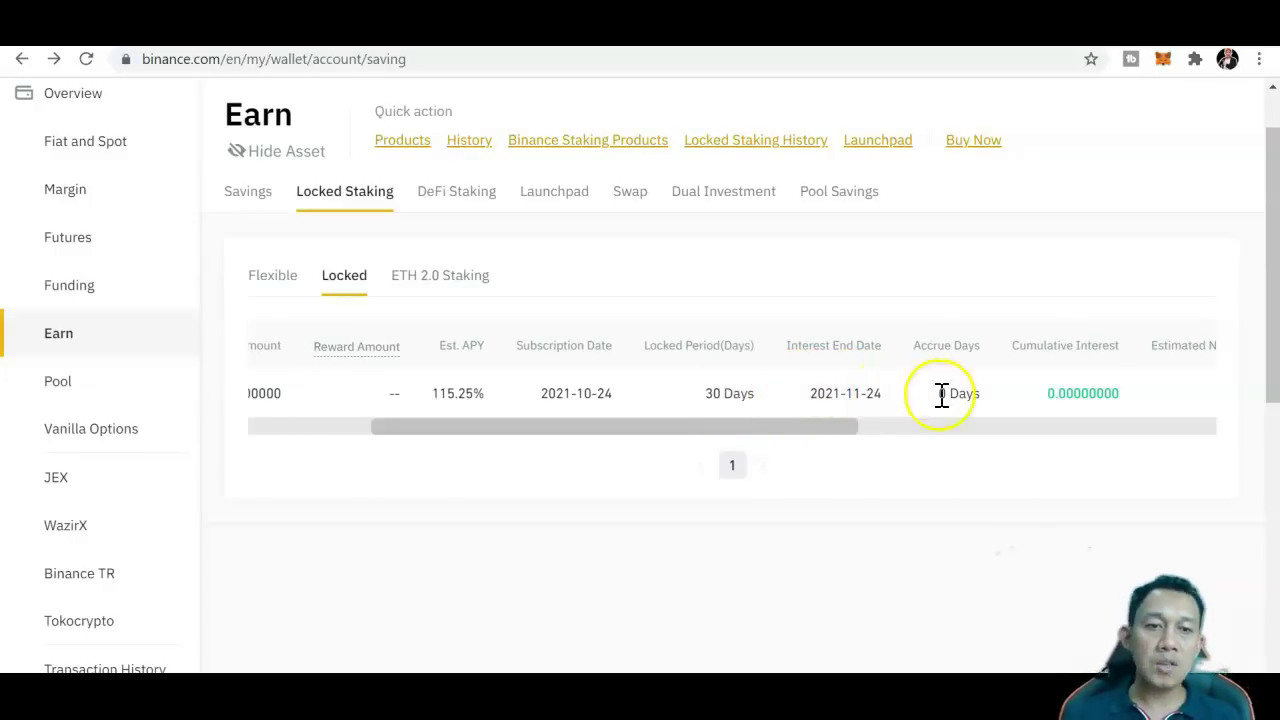
{"action": "left_click_drag", "start_coordinate": [859, 432], "coordinate": [952, 428]}
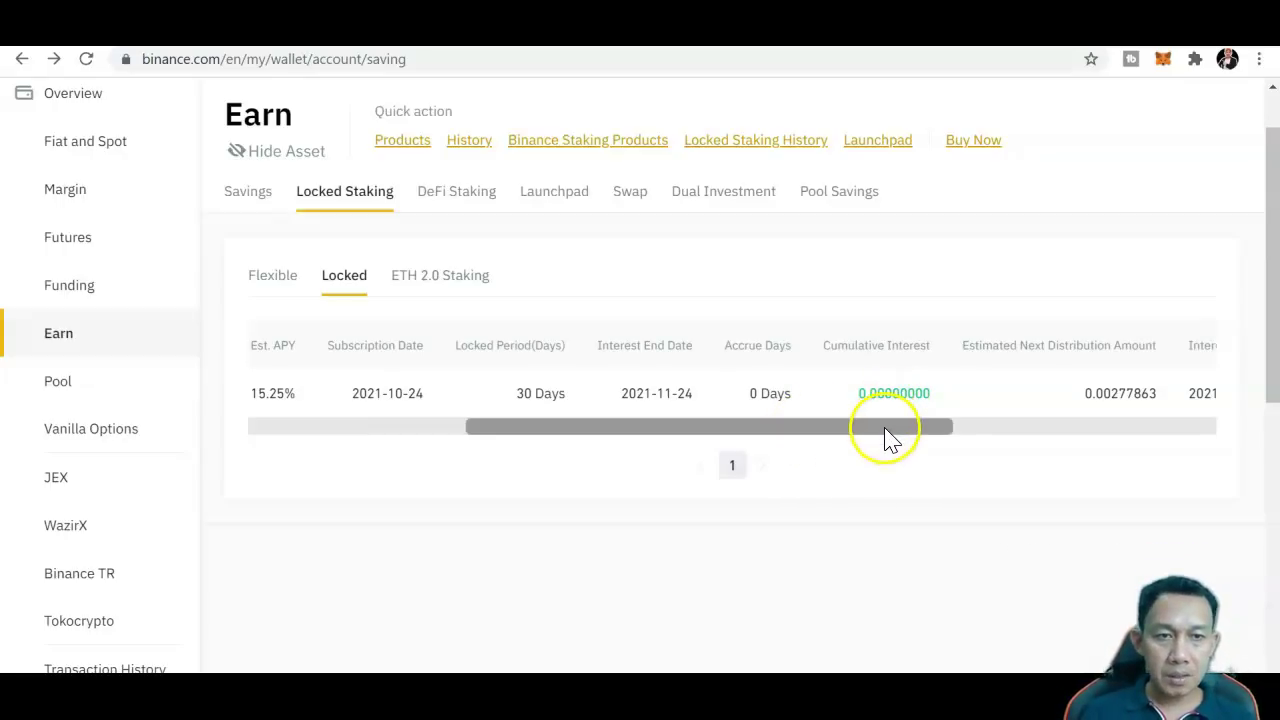
{"action": "left_click_drag", "start_coordinate": [890, 428], "coordinate": [986, 429]}
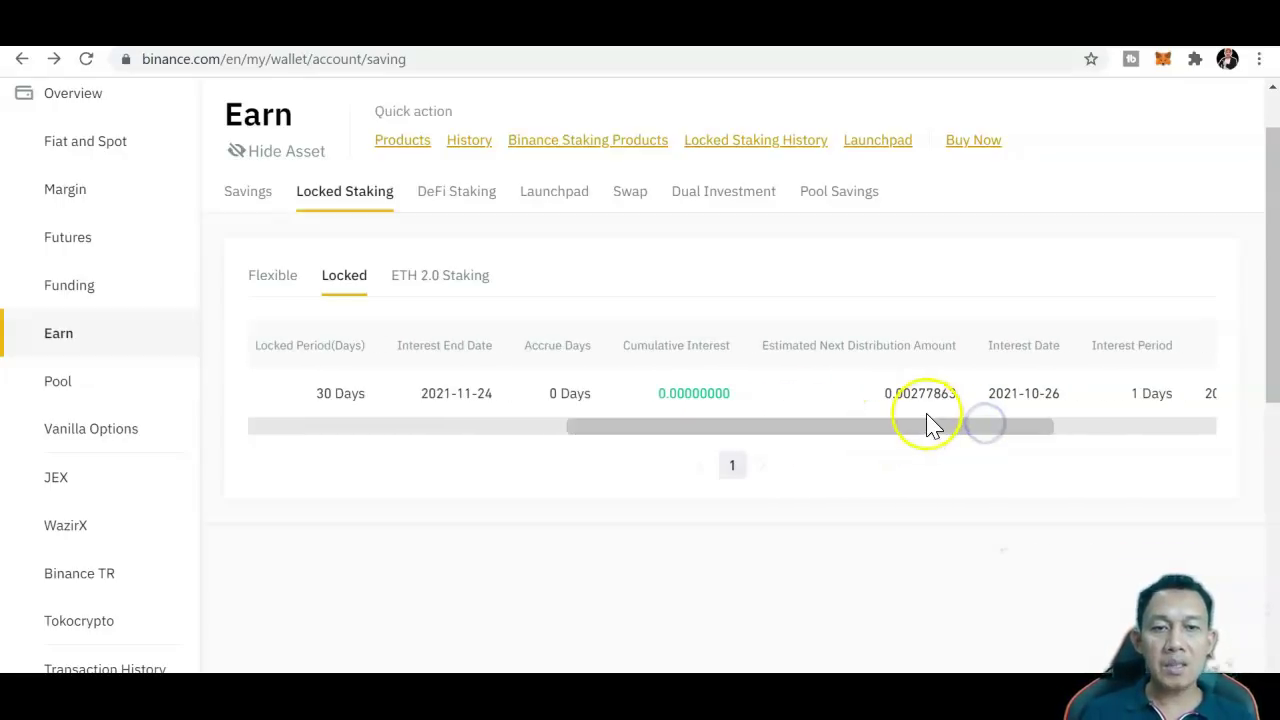
{"action": "left_click_drag", "start_coordinate": [928, 430], "coordinate": [1114, 434]}
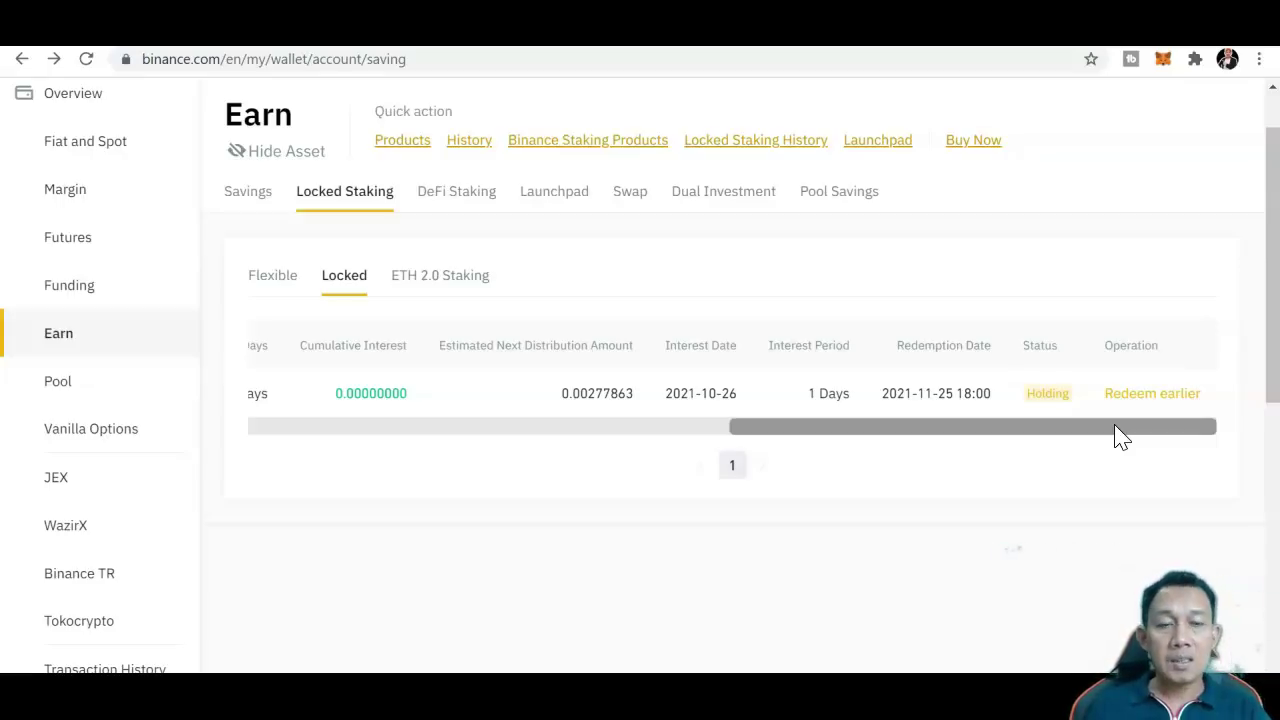
{"action": "left_click", "coordinate": [1146, 410]}
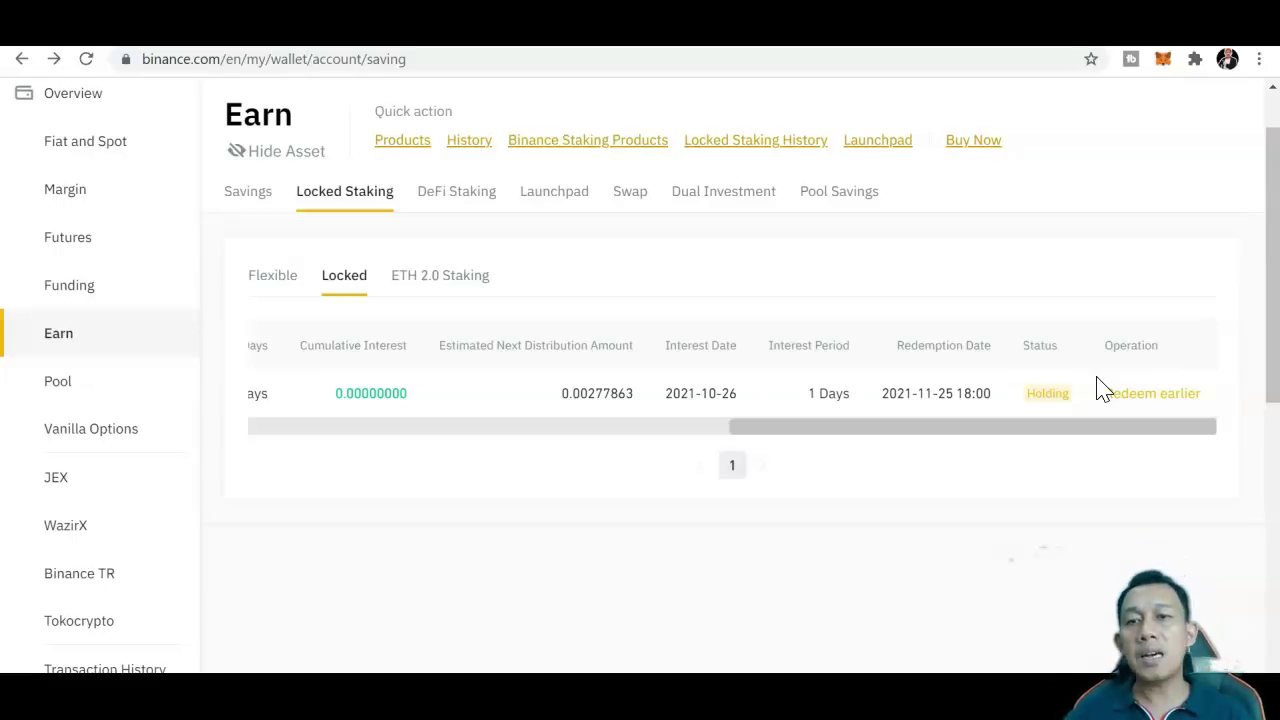
{"action": "scroll", "coordinate": [640, 400], "scroll_direction": "up", "scroll_amount": 1}
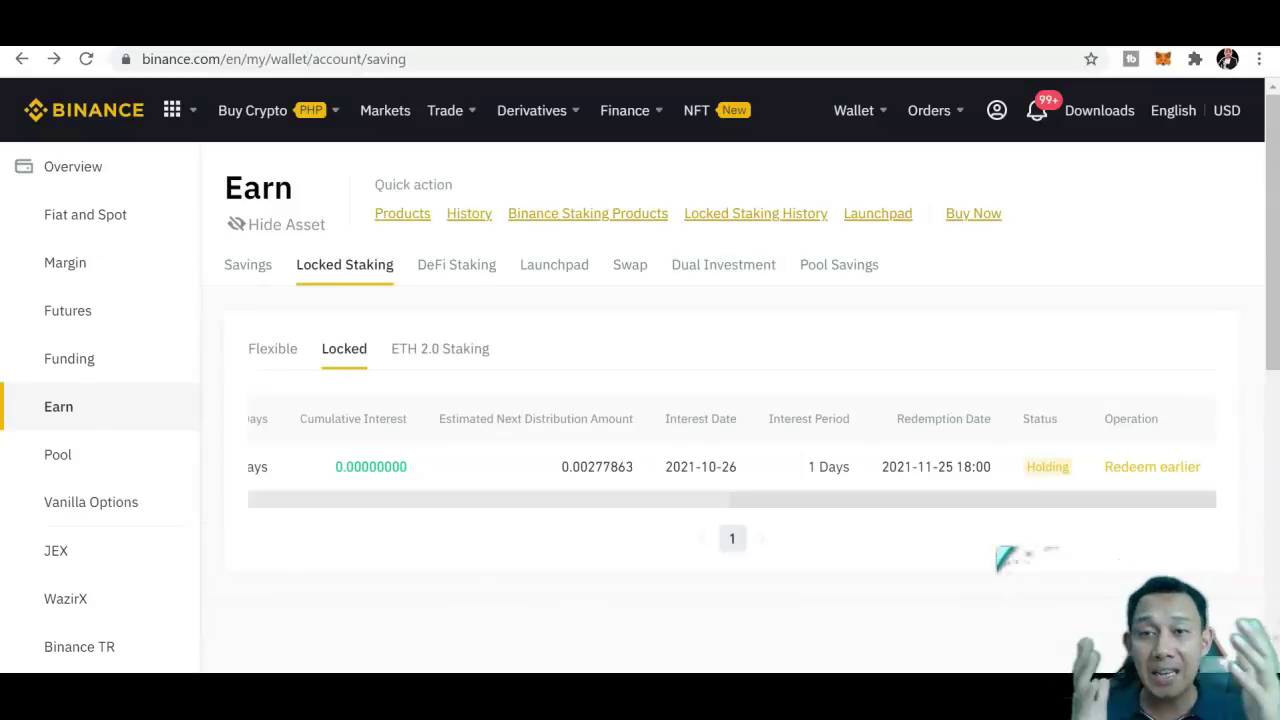
{"action": "mouse_move", "coordinate": [857, 118]}
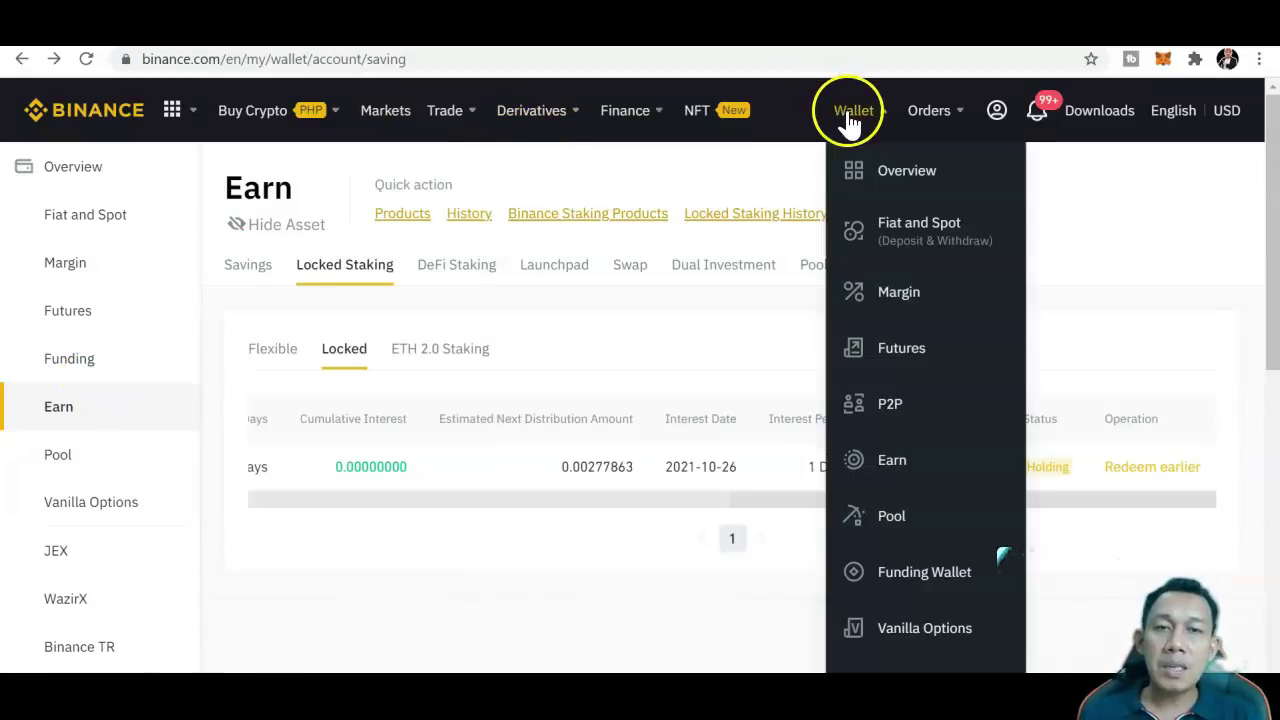